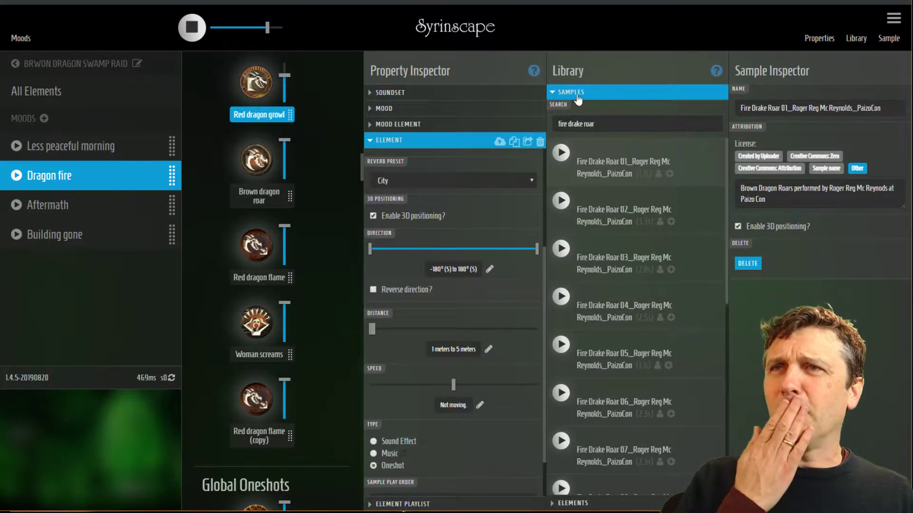
Step: Switch the library from samples to elements and search it for "swamp"
click(554, 92)
click(555, 109)
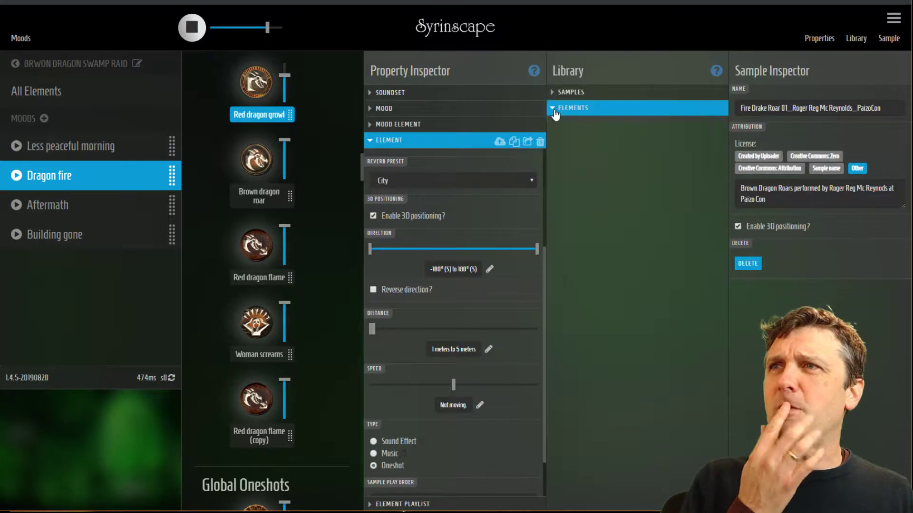
scroll(316, 224, down, 10)
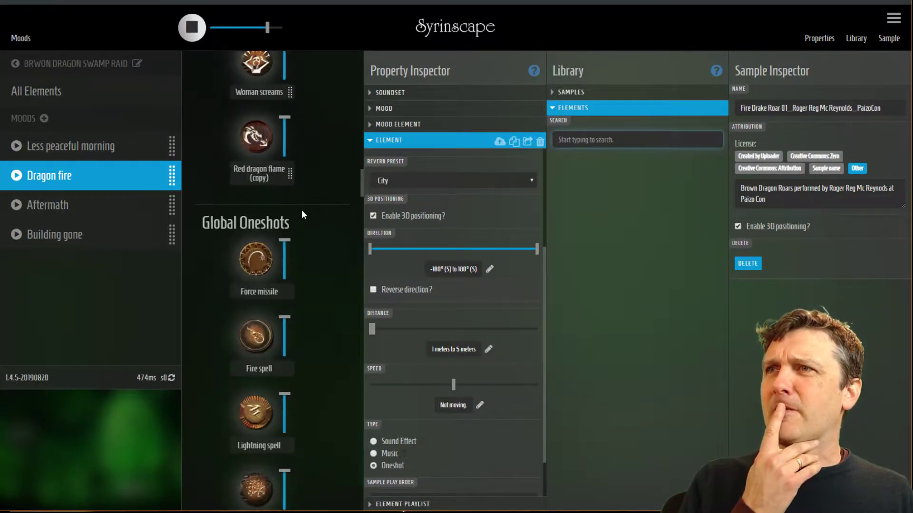
scroll(302, 207, up, 4)
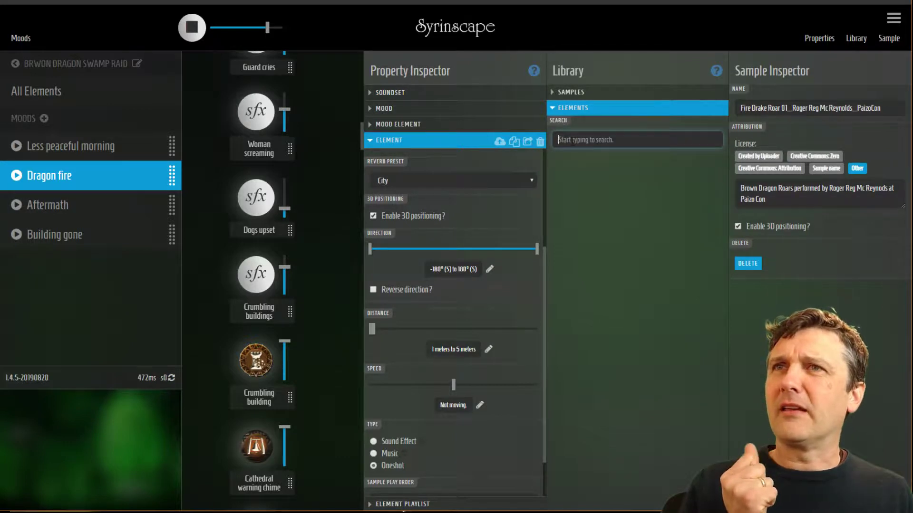
click(618, 140)
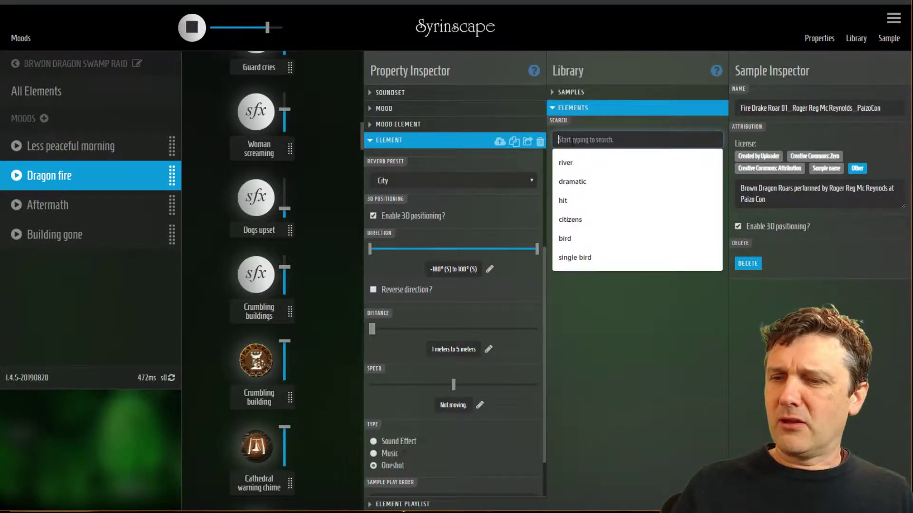
text(swamp)
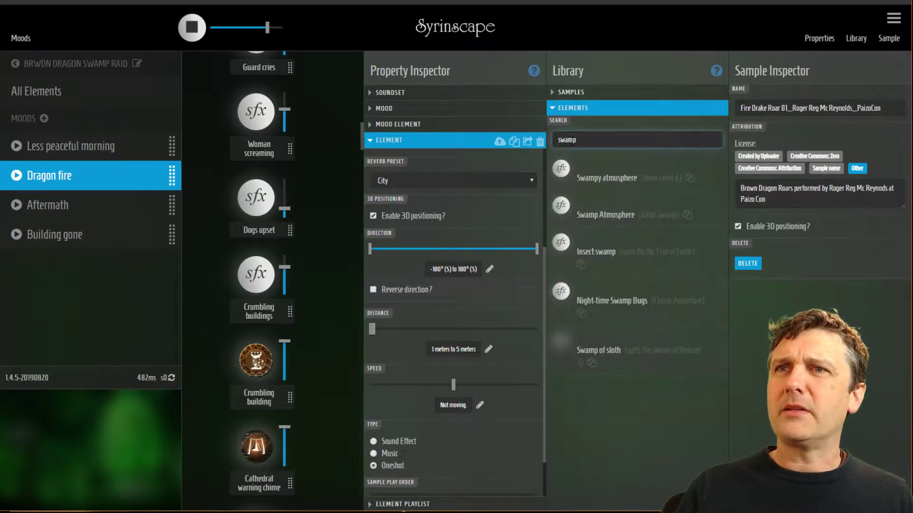
Step: Preview the Swampy atmosphere, Insect swamp and Night-time Swamp Bugs elements found in the library
click(561, 170)
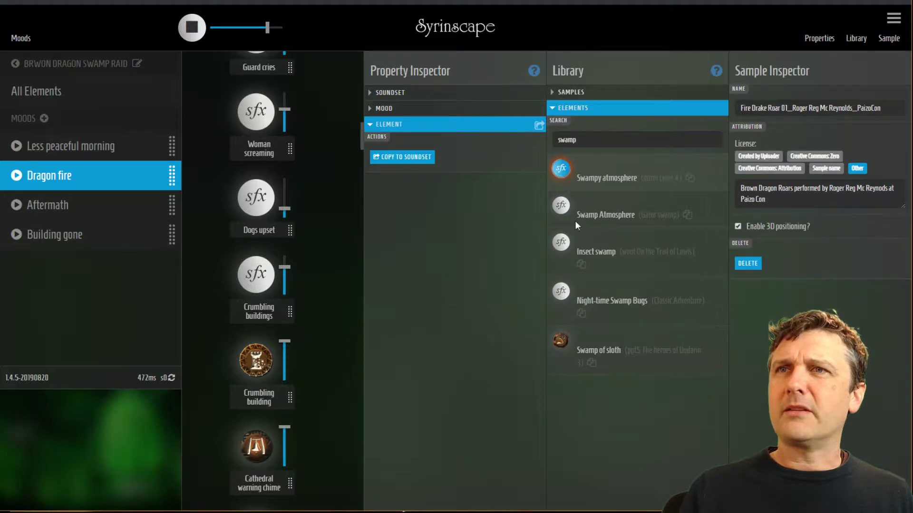
click(563, 245)
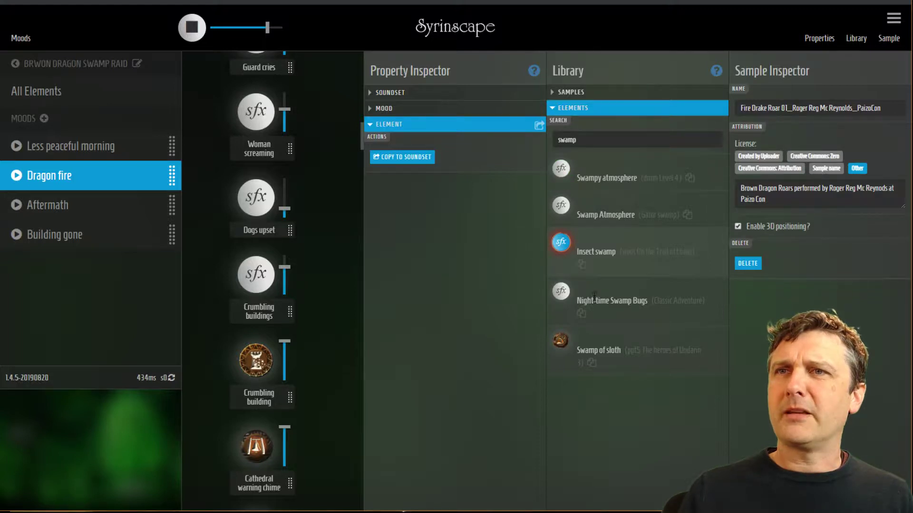
click(562, 294)
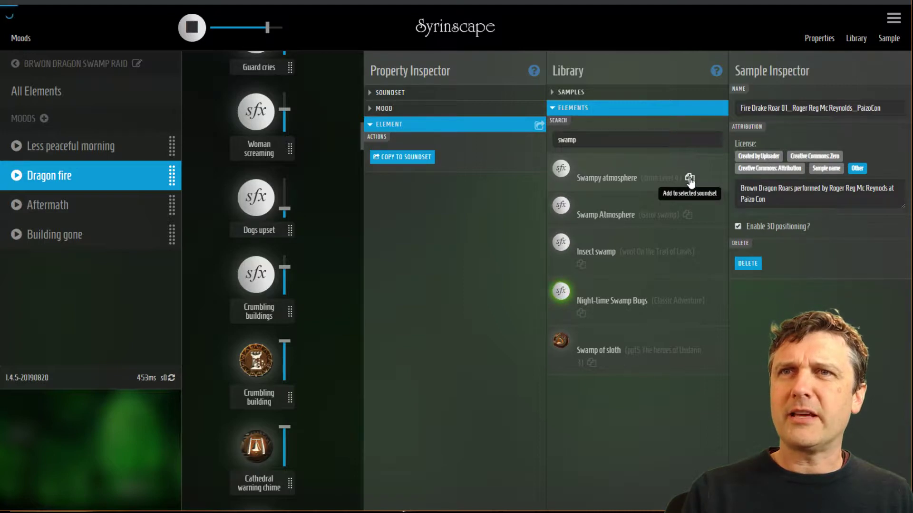
Step: Add the Swampy atmosphere, Swamp Atmosphere and Night-time Swamp Bugs elements from the library to the current soundset
click(688, 216)
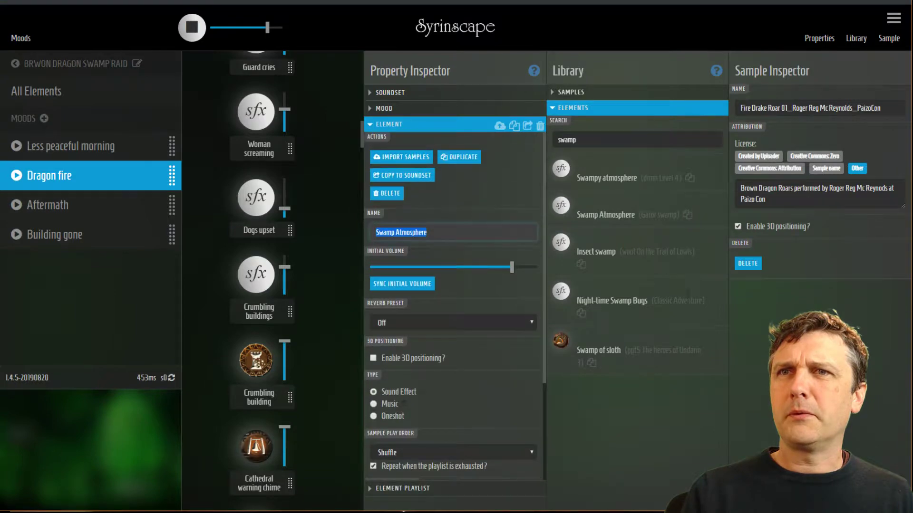
click(581, 314)
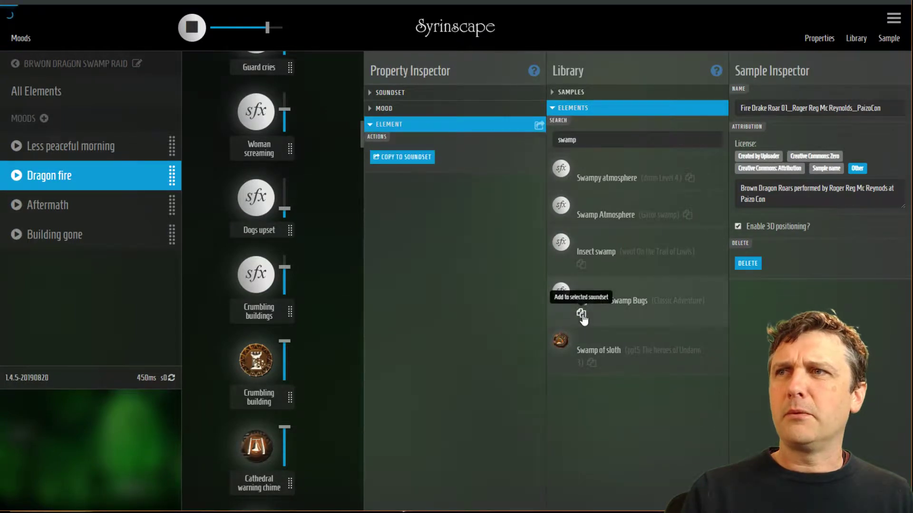
scroll(290, 281, down, 5)
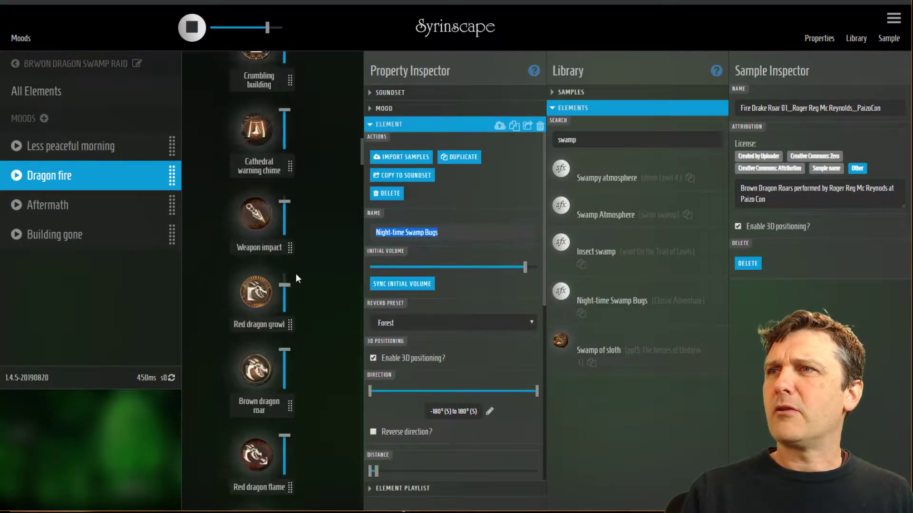
scroll(295, 279, down, 8)
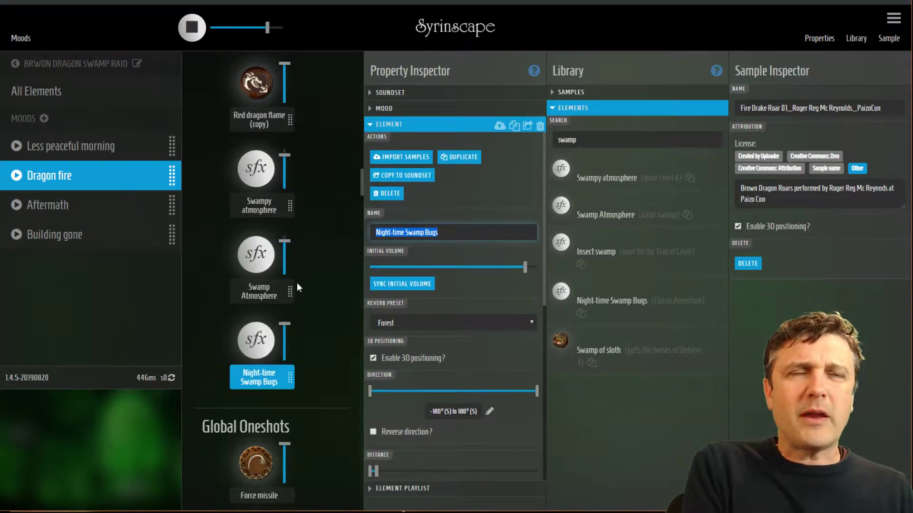
scroll(299, 275, up, 4)
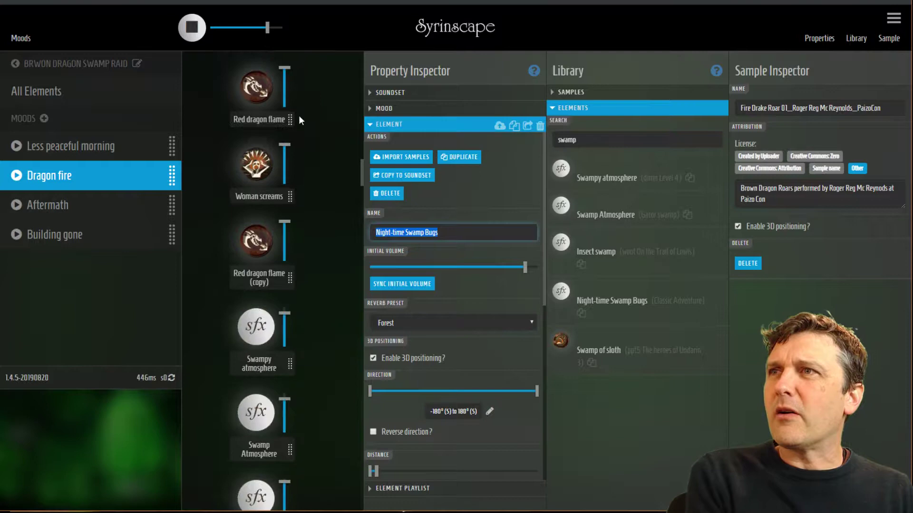
scroll(281, 313, down, 4)
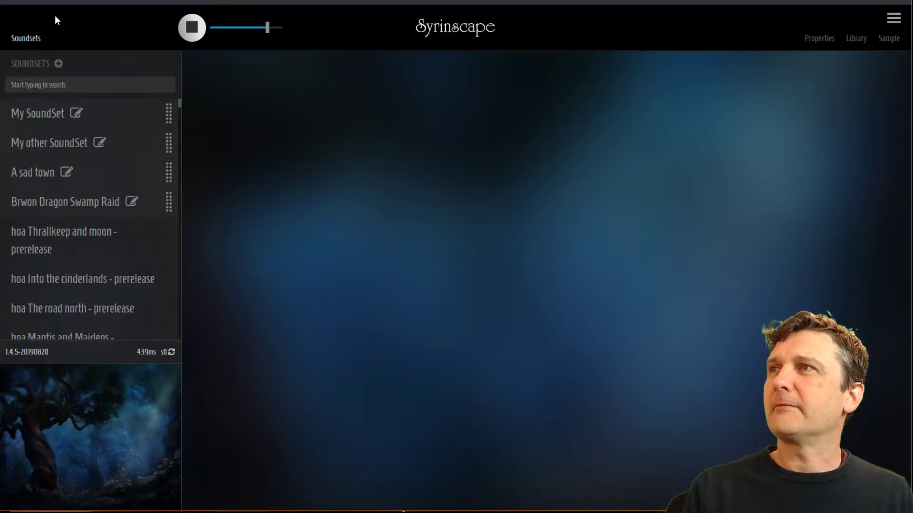
Step: Reopen the Brwon Dragon Swamp Raid soundset and start its three swamp elements, lowering Swampy atmosphere to 63% and slightly reducing Swamp Atmosphere
click(52, 206)
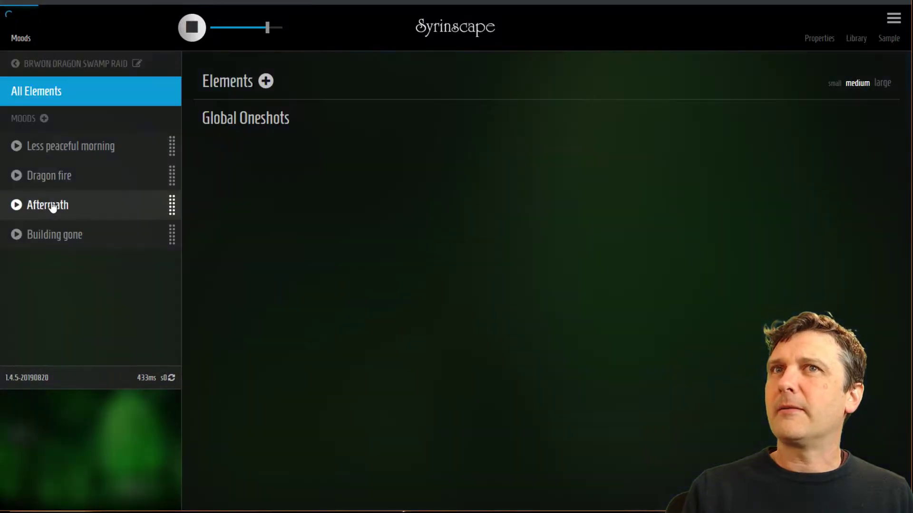
click(891, 39)
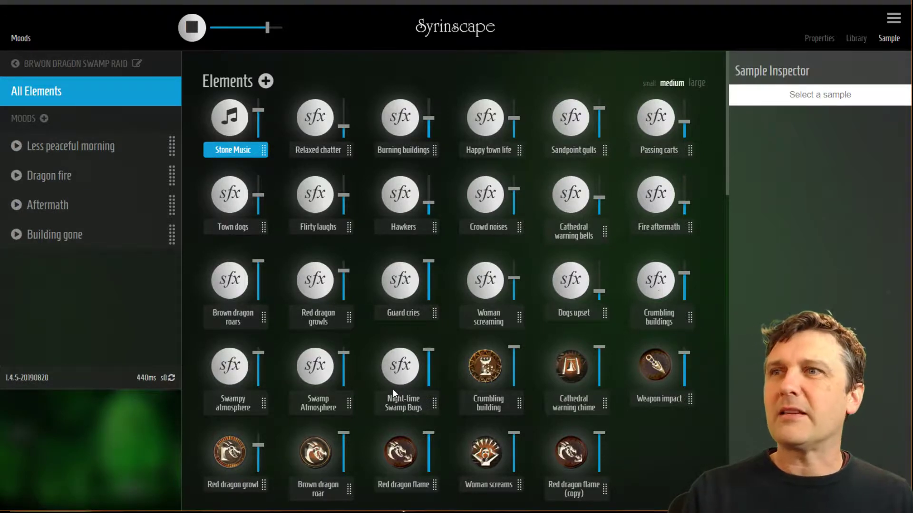
click(234, 369)
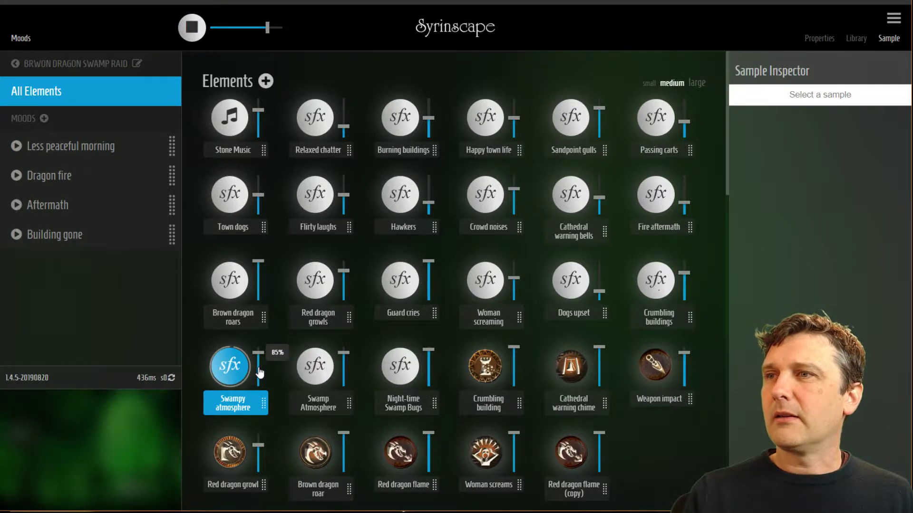
scroll(259, 366, down, 3)
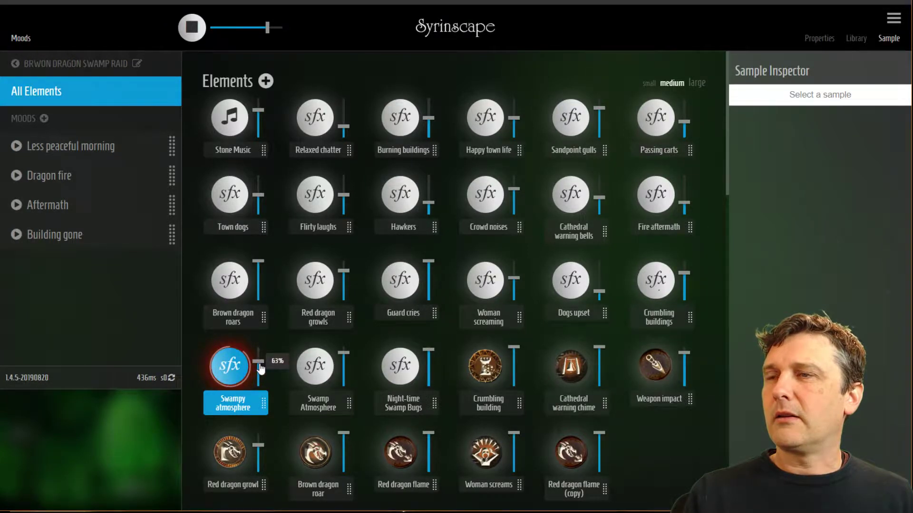
click(321, 371)
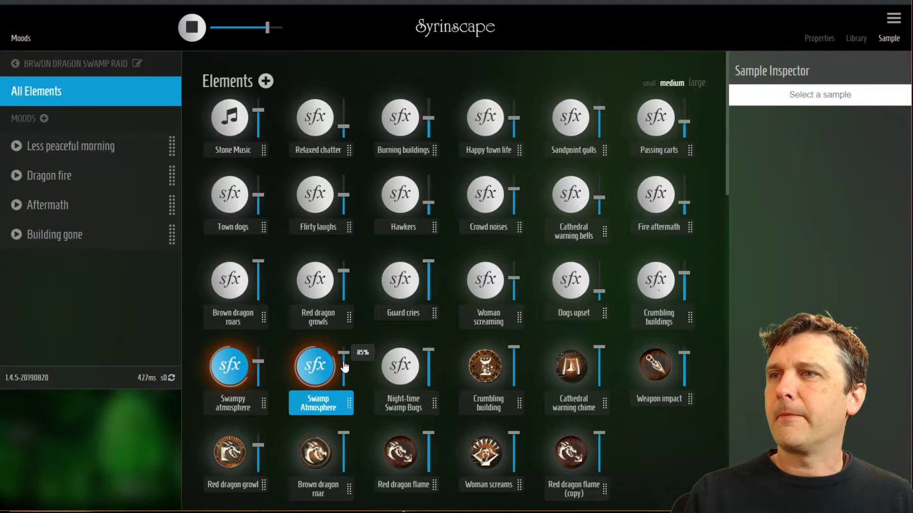
click(417, 377)
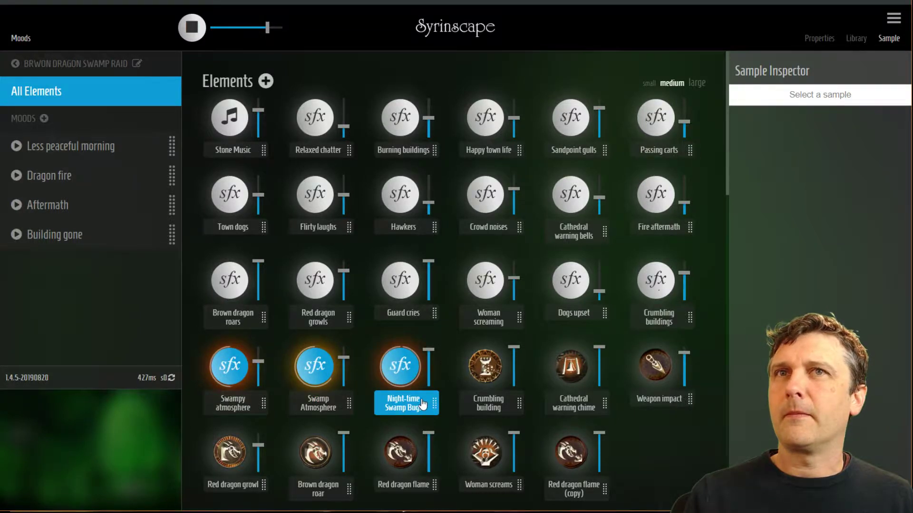
Step: Examine the playlist and element properties of Night-time Swamp Bugs in the Property Inspector
click(818, 39)
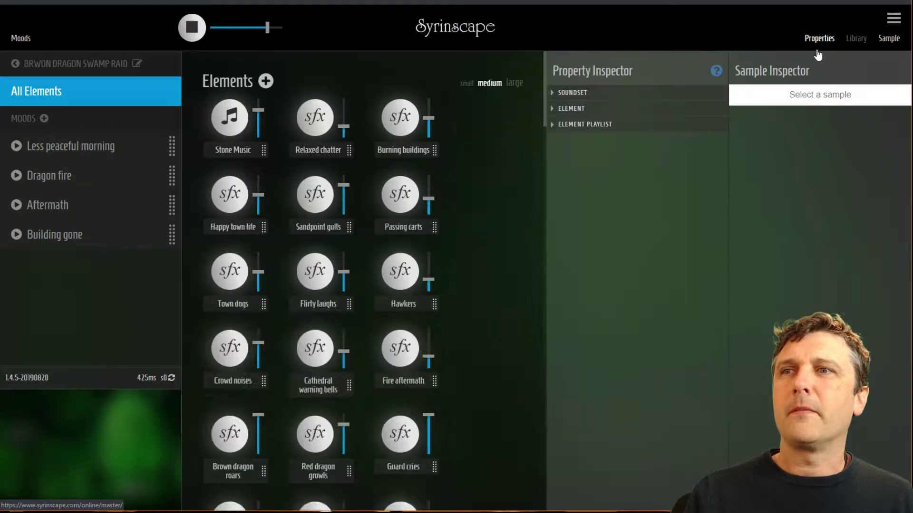
scroll(428, 380, down, 2)
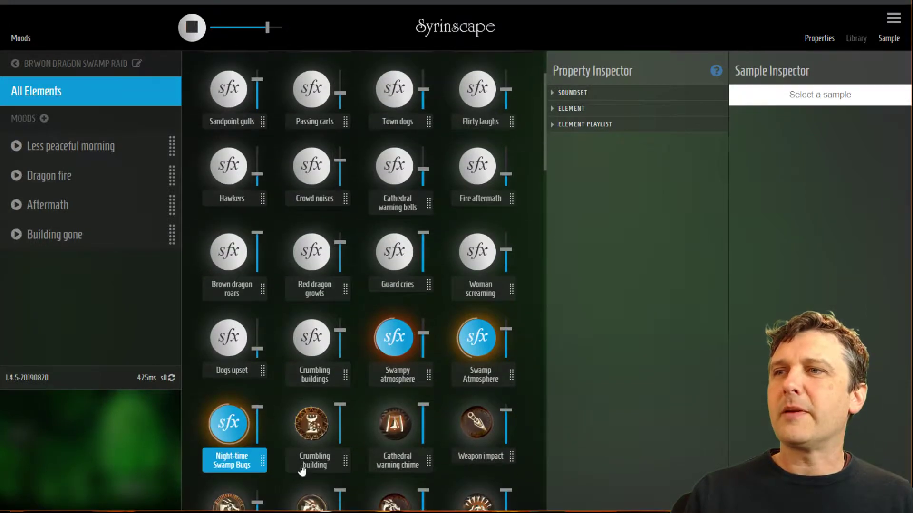
click(553, 125)
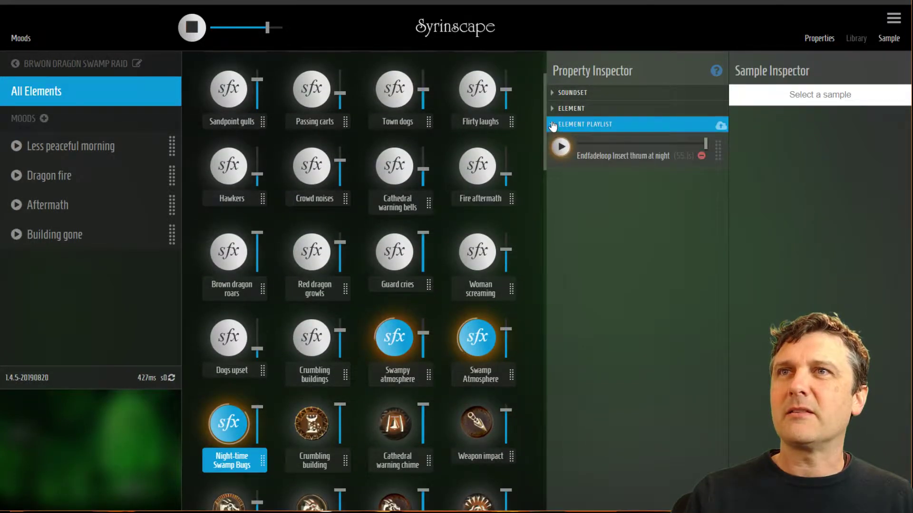
click(552, 125)
click(552, 109)
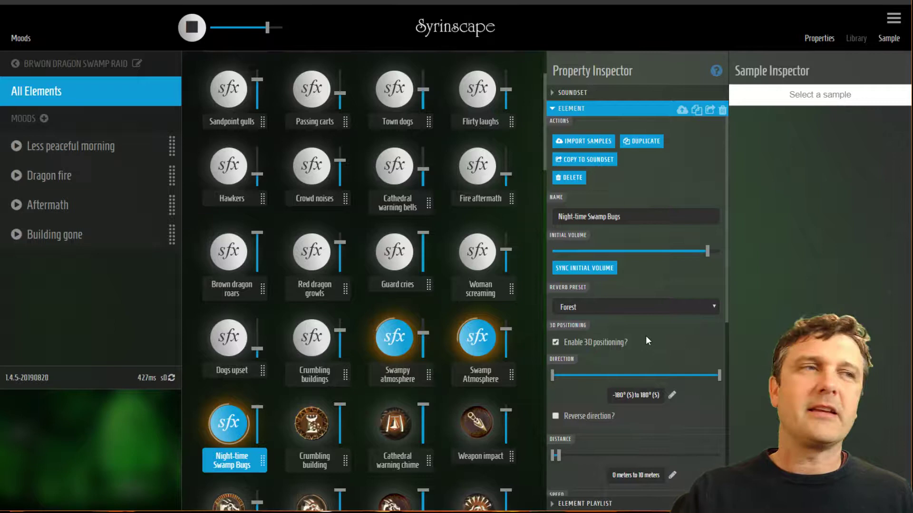
scroll(642, 338, down, 5)
scroll(641, 333, up, 5)
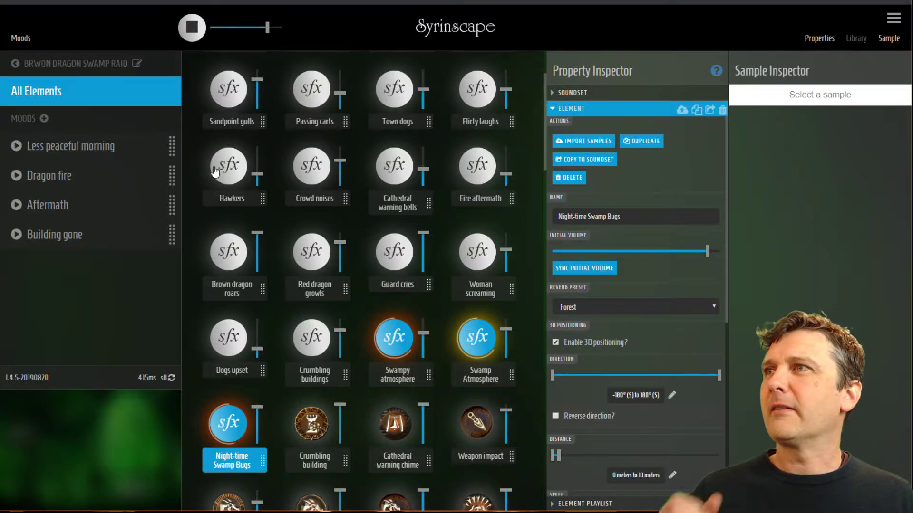
Step: Create a mood named "Swampy day" and save the currently playing elements as its state
click(44, 119)
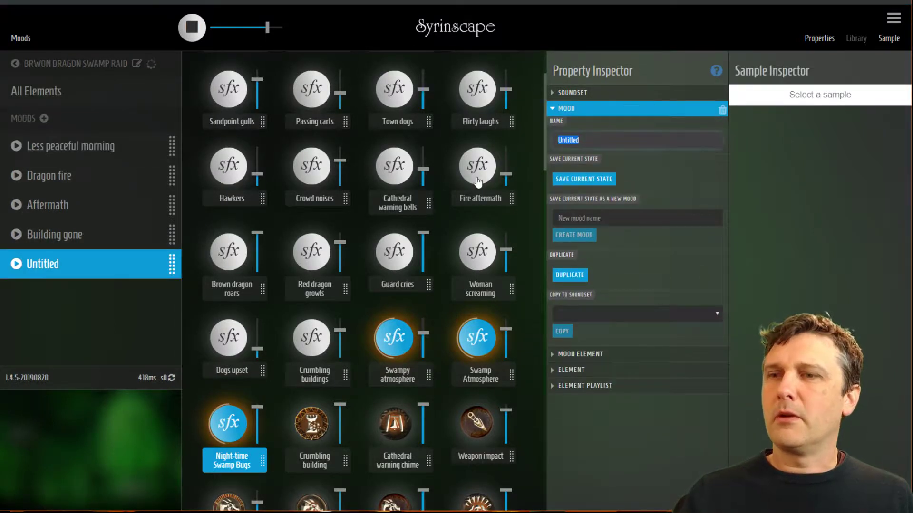
text(Swam)
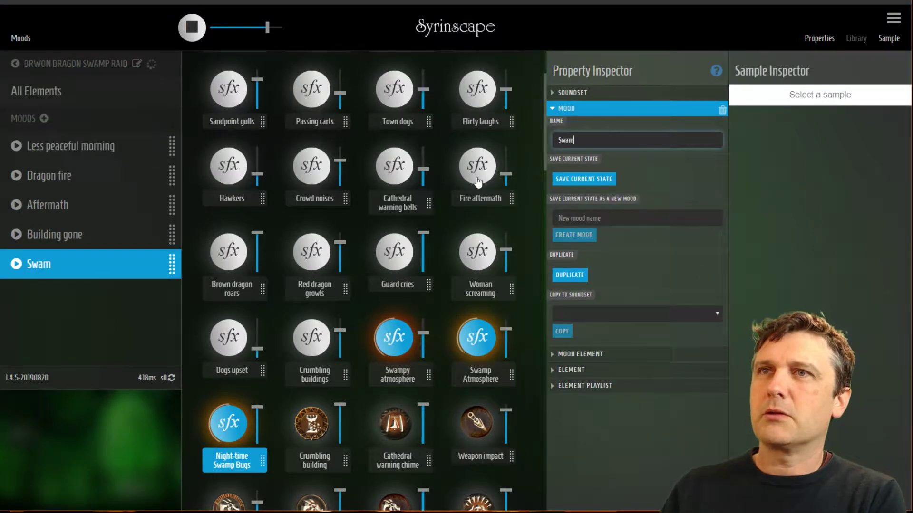
text(py day)
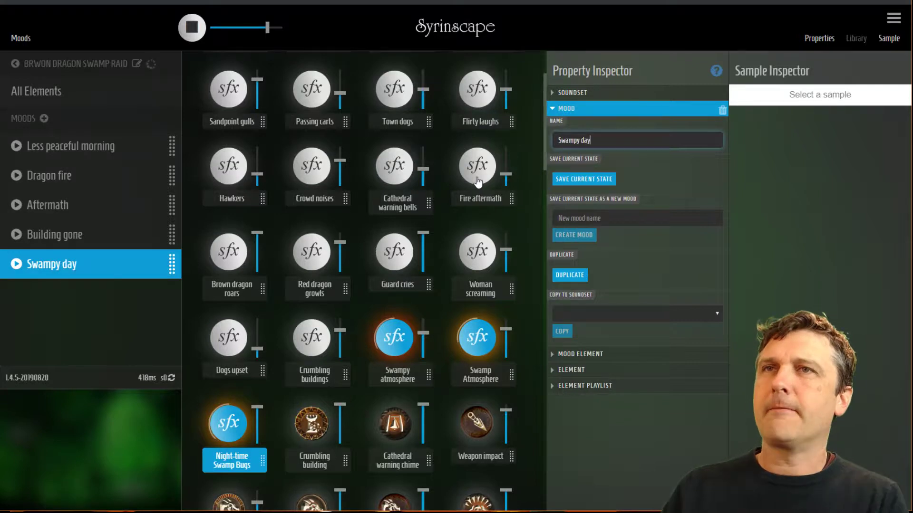
click(578, 185)
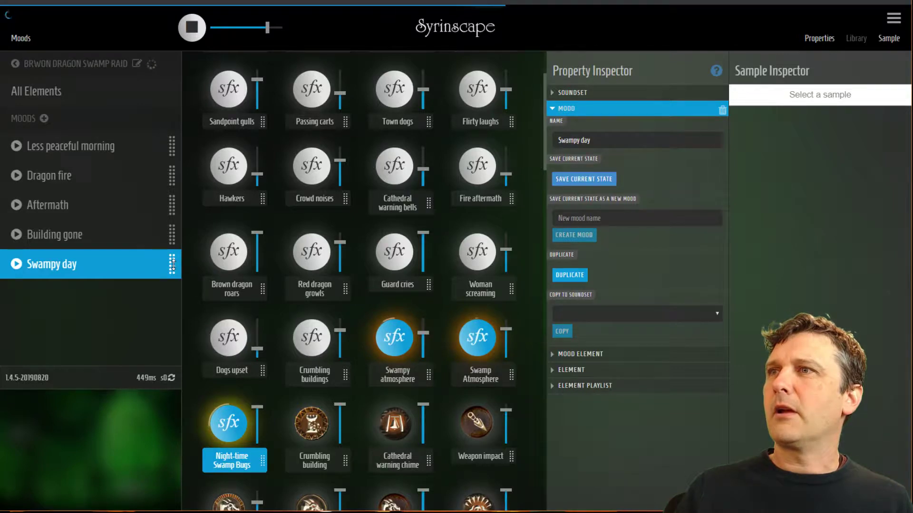
Step: Move the Swampy day mood to the head of the moods list and play it
drag(173, 264, 161, 153)
click(17, 149)
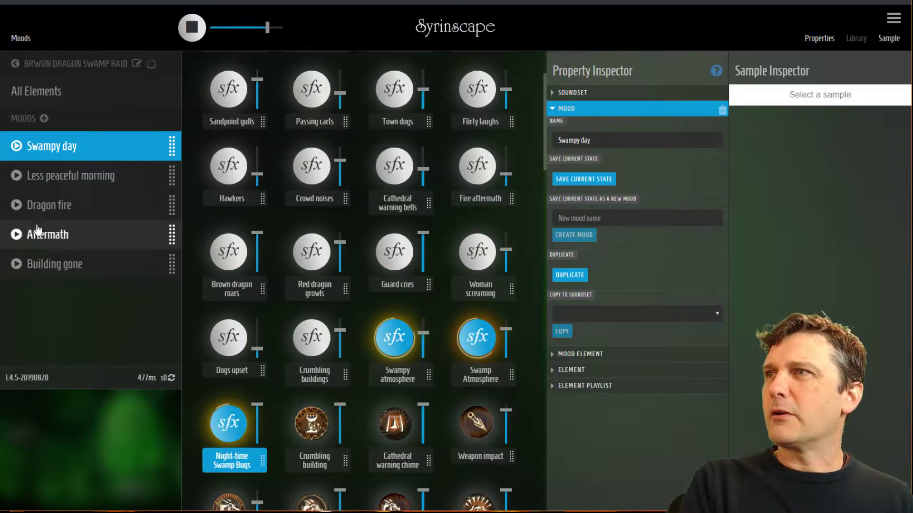
scroll(291, 283, up, 2)
scroll(321, 285, down, 1)
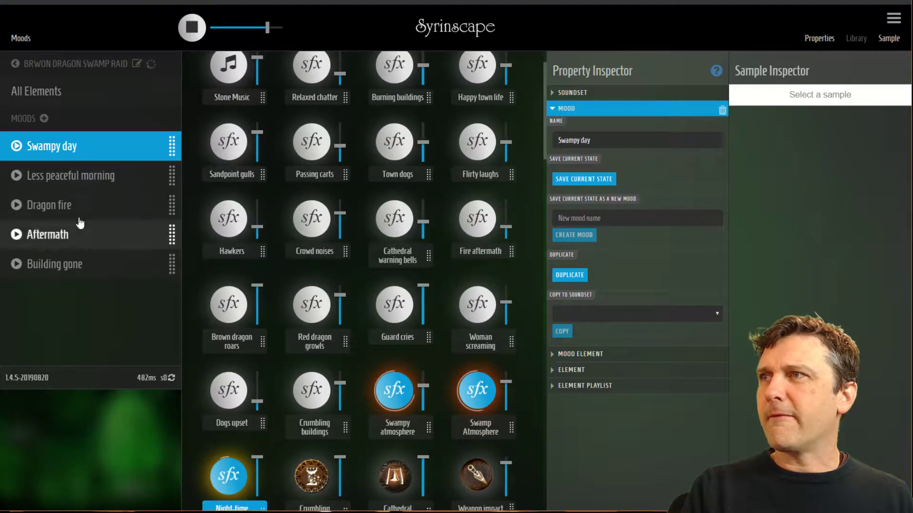
Step: Play the Dragon fire mood and lower the master volume to about half
click(16, 205)
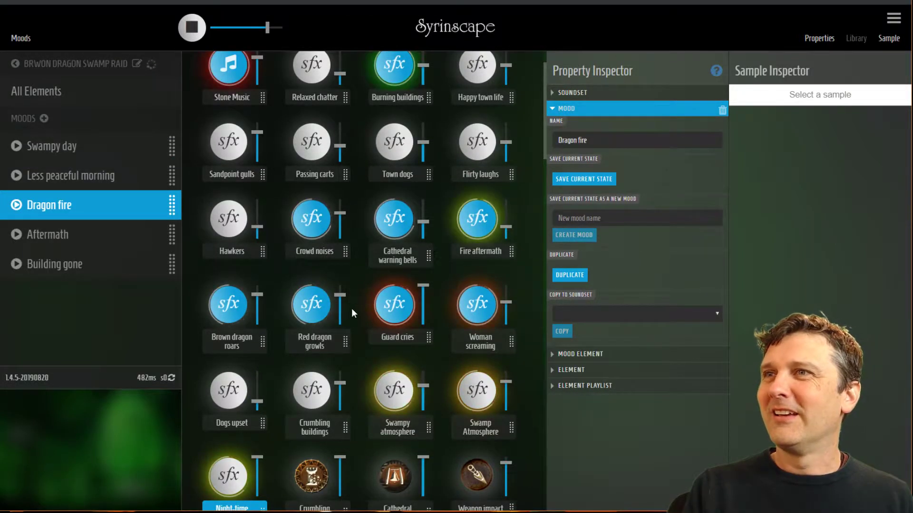
scroll(357, 308, up, 1)
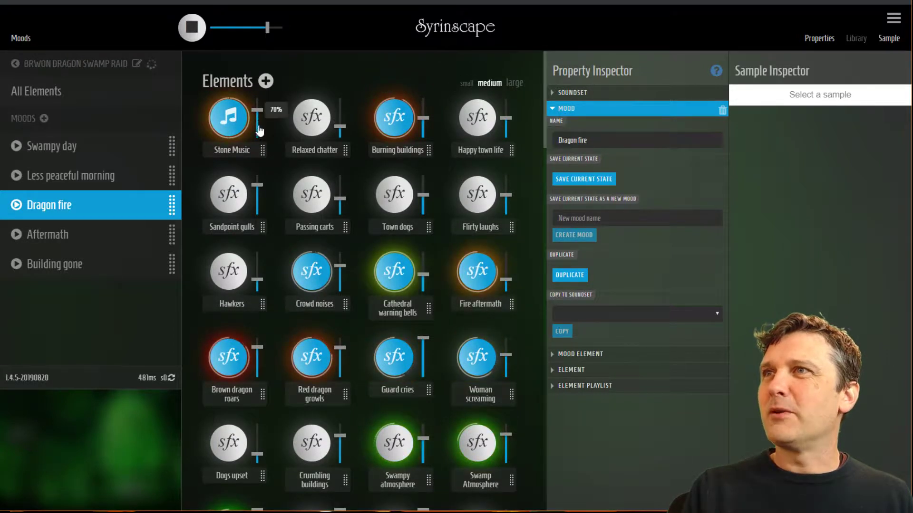
drag(267, 28, 245, 28)
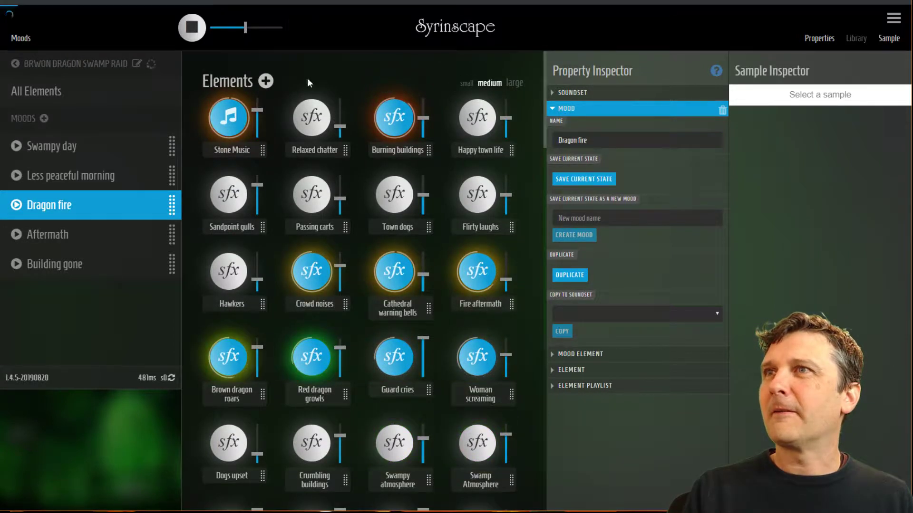
scroll(414, 198, down, 1)
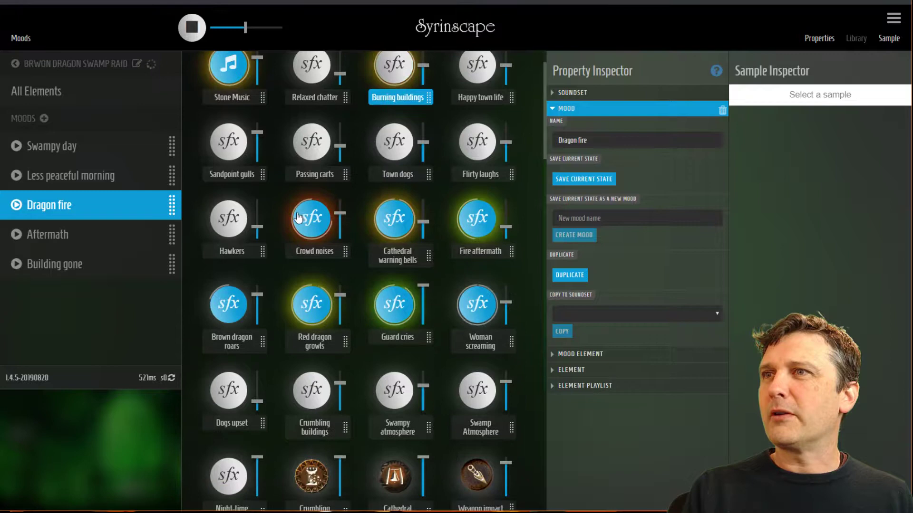
Step: Stop Crowd noises, Cathedral warning bells, Fire aftermath, Guard cries and Woman screaming, keeping Brown dragon roars playing
click(414, 220)
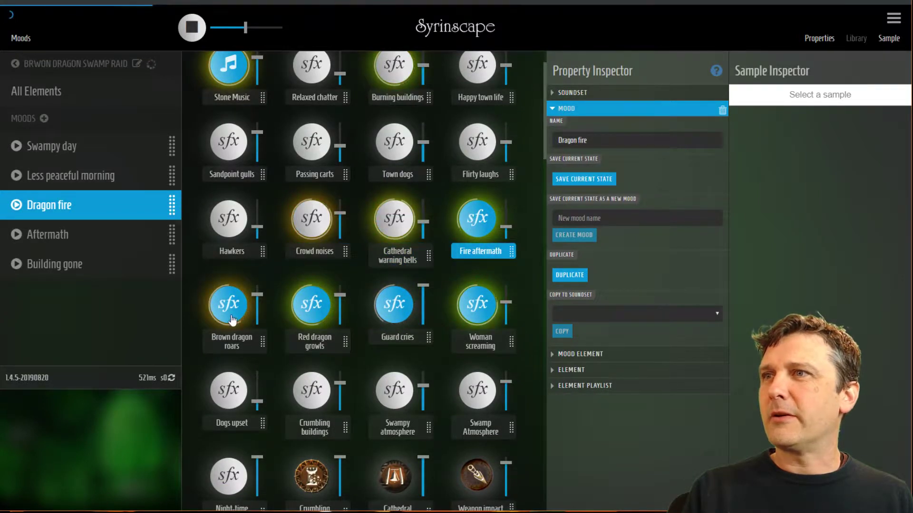
click(477, 219)
click(228, 314)
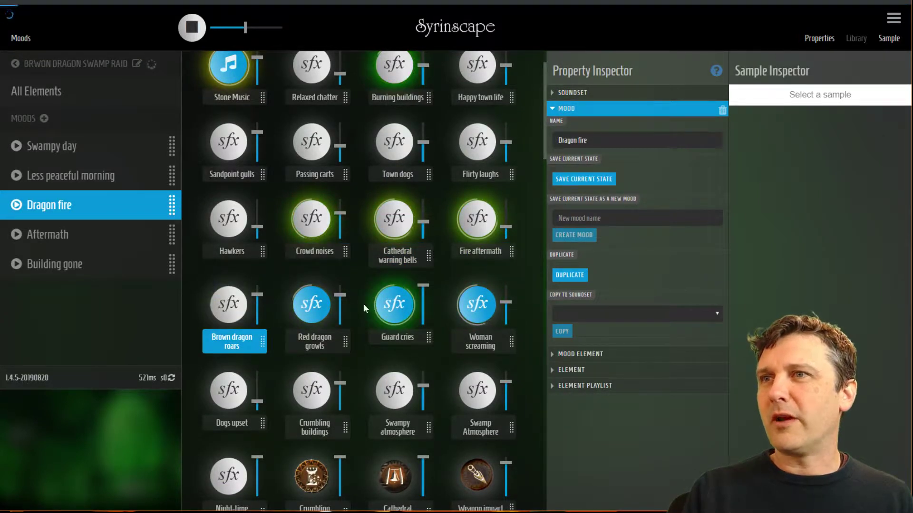
click(395, 306)
click(488, 308)
Step: Start Swampy atmosphere, Swamp Atmosphere and Night-time Swamp Bugs, and save the current state to the Dragon fire mood
scroll(478, 333, down, 2)
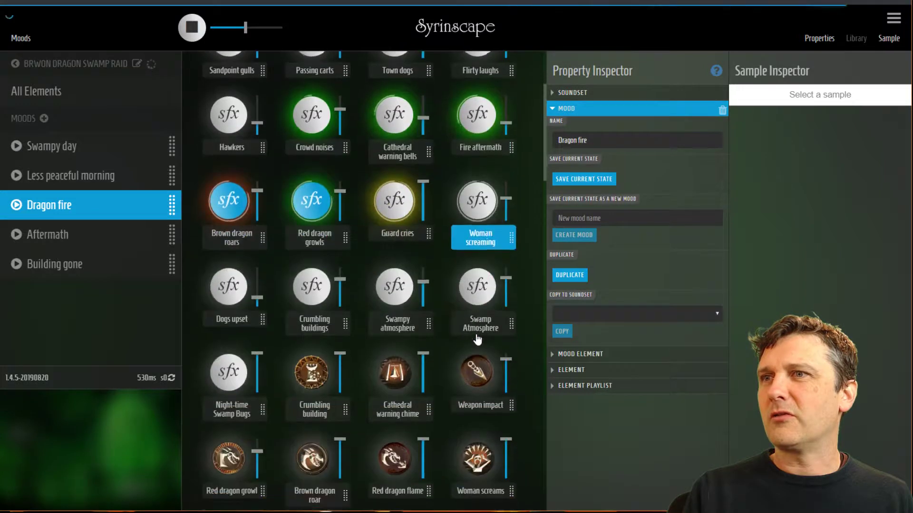
click(424, 303)
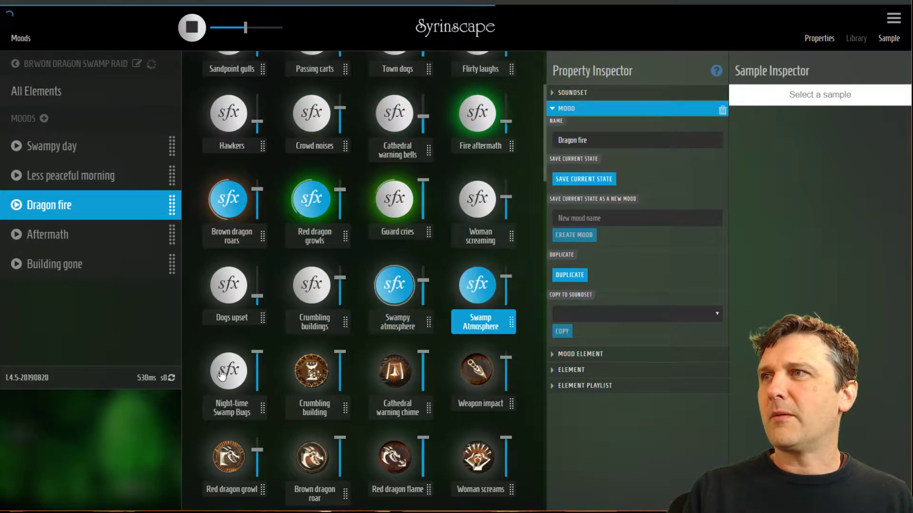
click(222, 374)
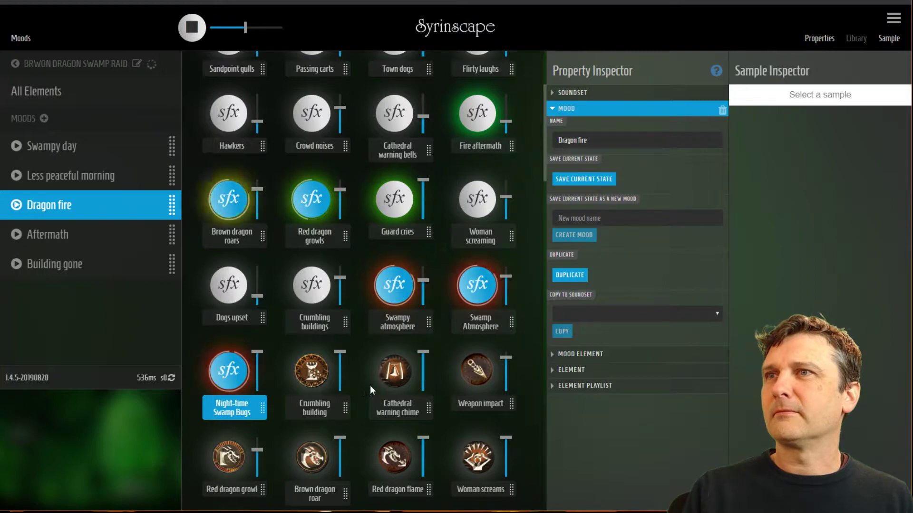
scroll(300, 142, up, 5)
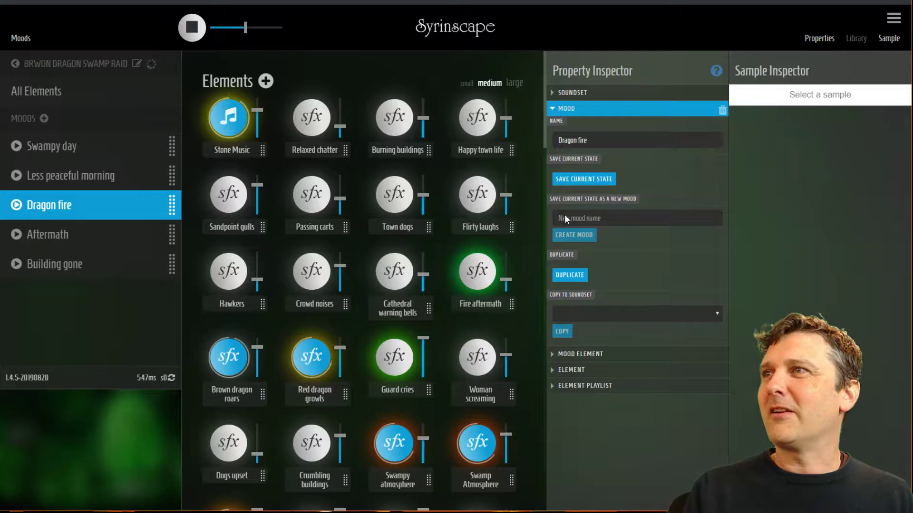
click(604, 181)
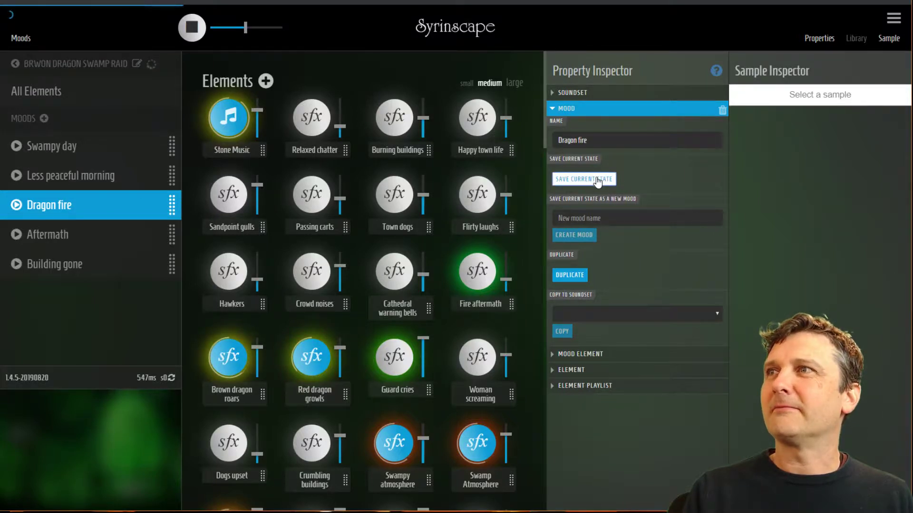
Step: Rename the Dragon fire mood as "Swamp dragon attacks"
double_click(584, 140)
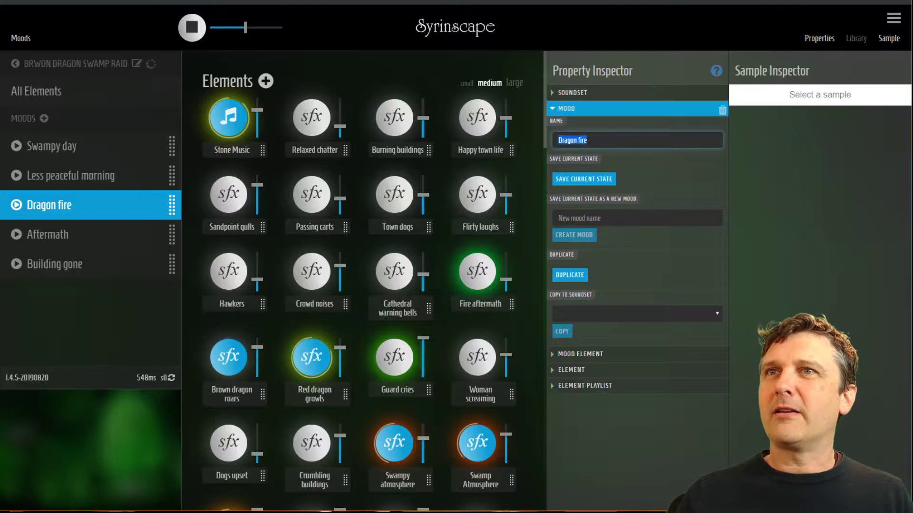
text(Swamp)
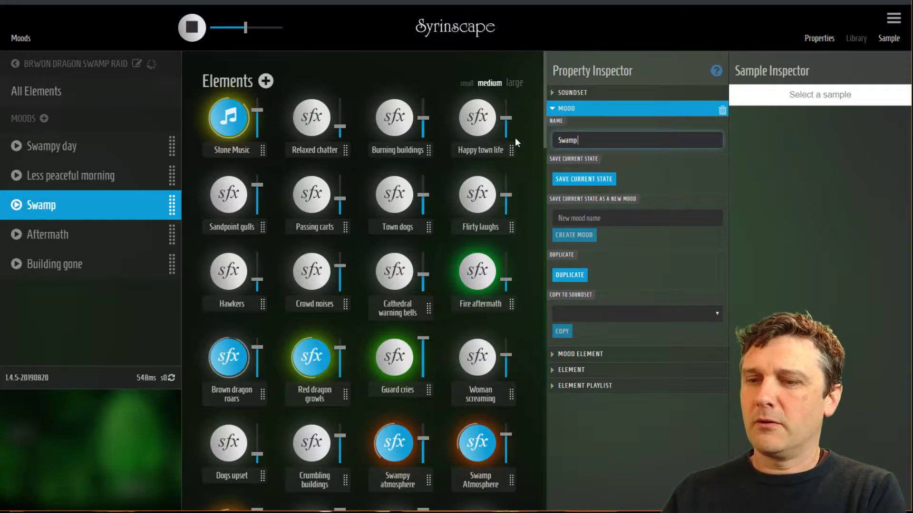
text( dragon attacks)
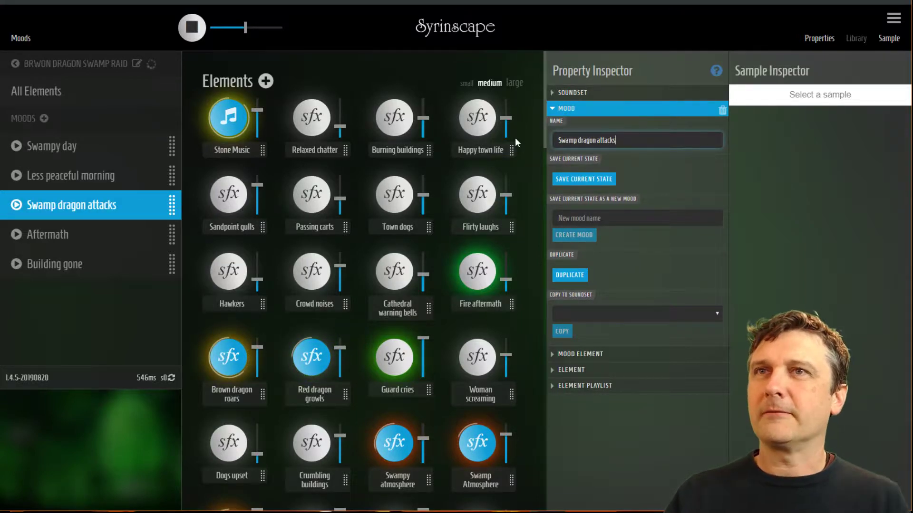
click(598, 123)
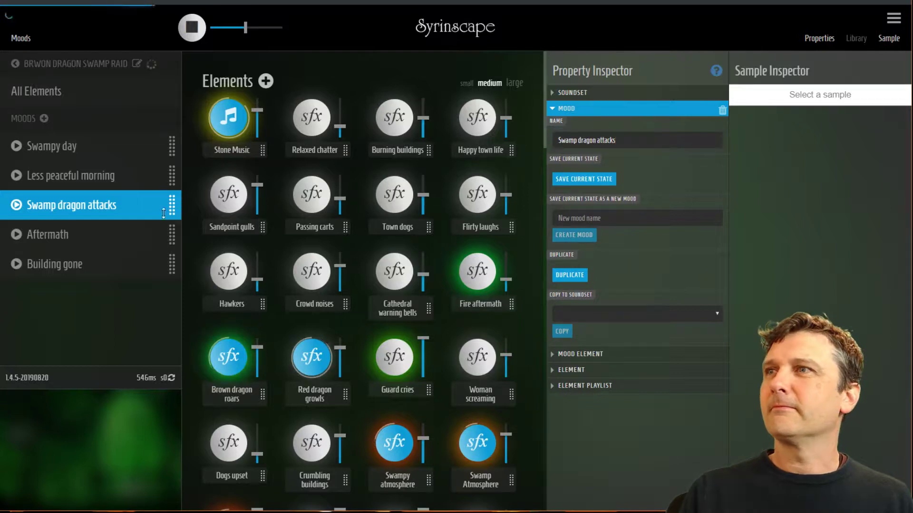
Step: Move the Swamp dragon attacks mood directly below Swampy day, and play Swampy day followed by Swamp dragon attacks
drag(173, 204, 177, 175)
click(53, 146)
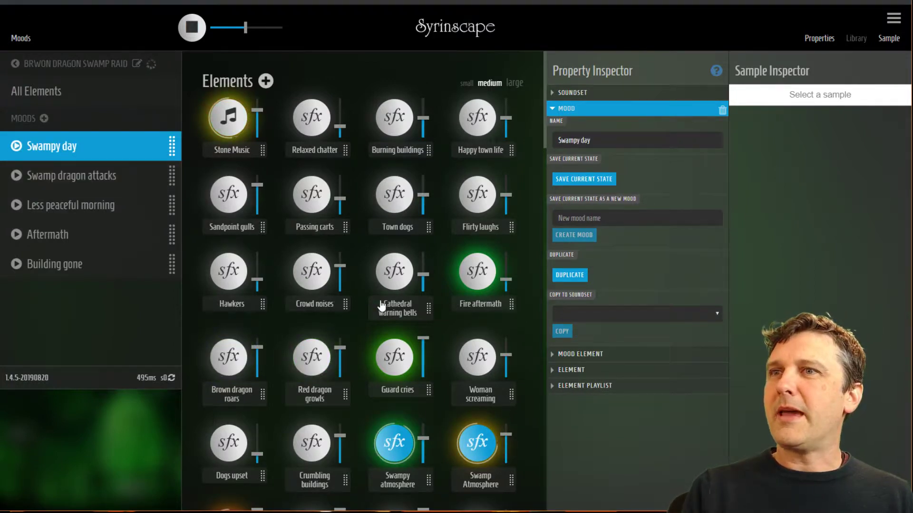
scroll(381, 300, down, 2)
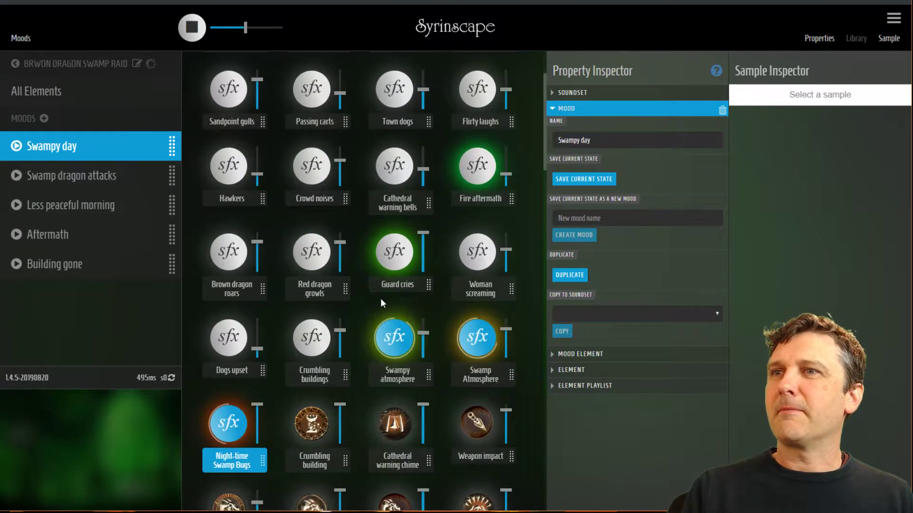
click(16, 176)
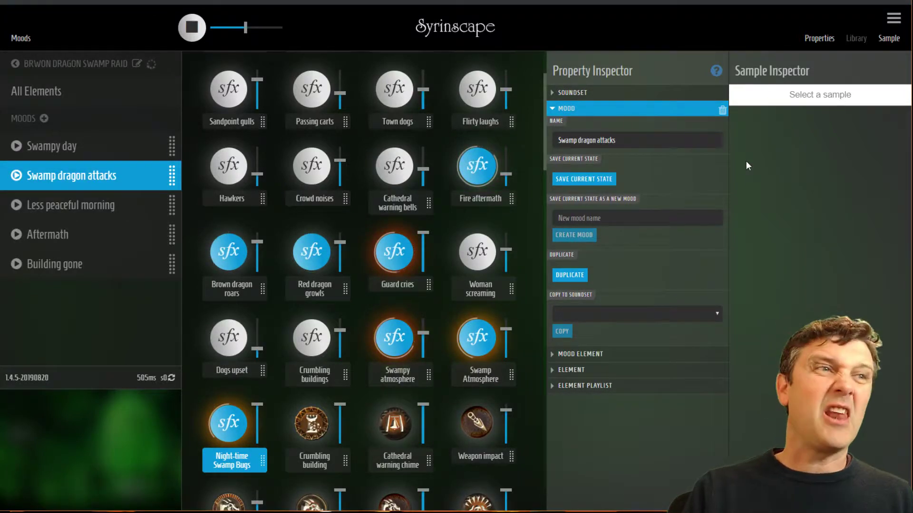
Step: Show the Library with its Samples section expanded and lower the master volume to about a quarter
click(856, 39)
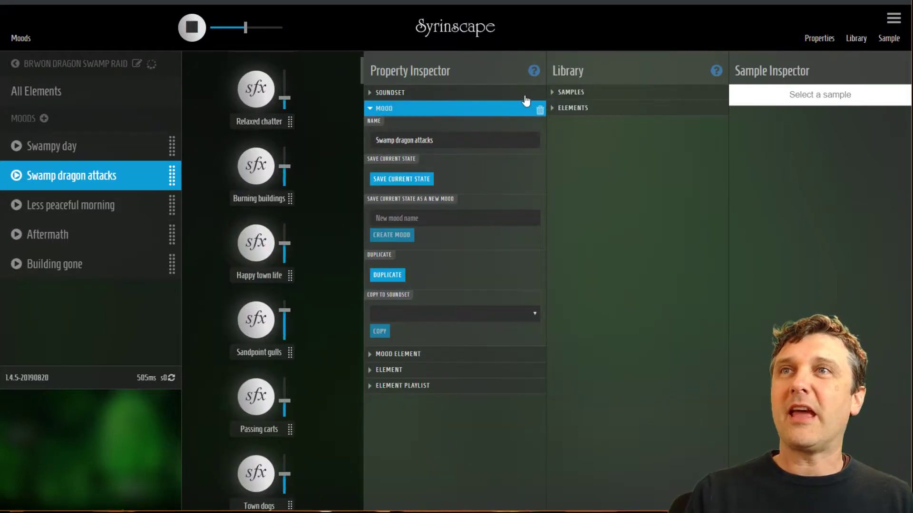
click(554, 95)
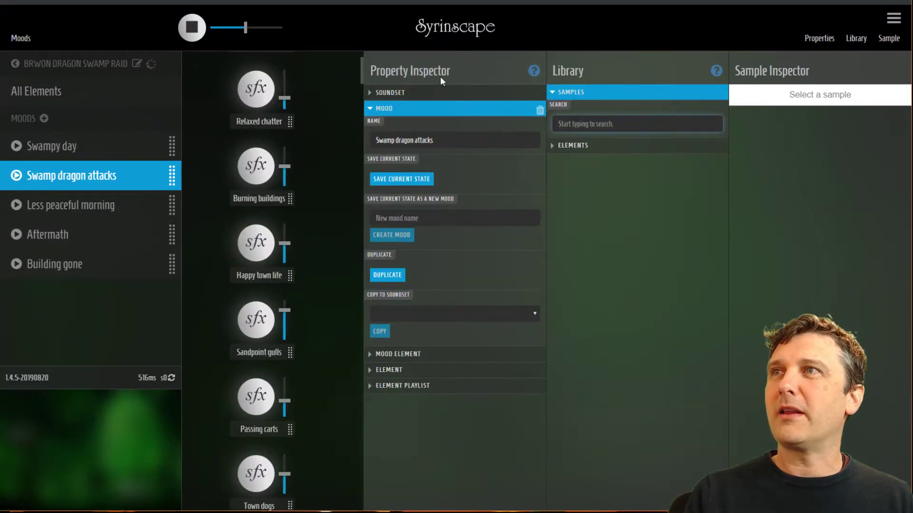
drag(245, 28, 227, 28)
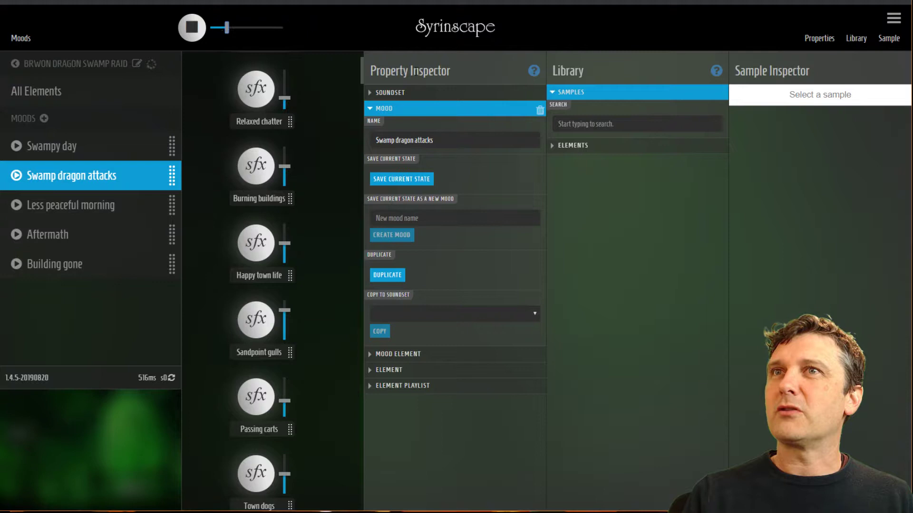
Step: Search the library samples for "fire drake" and narrow the search to "fire drake 3"
click(587, 130)
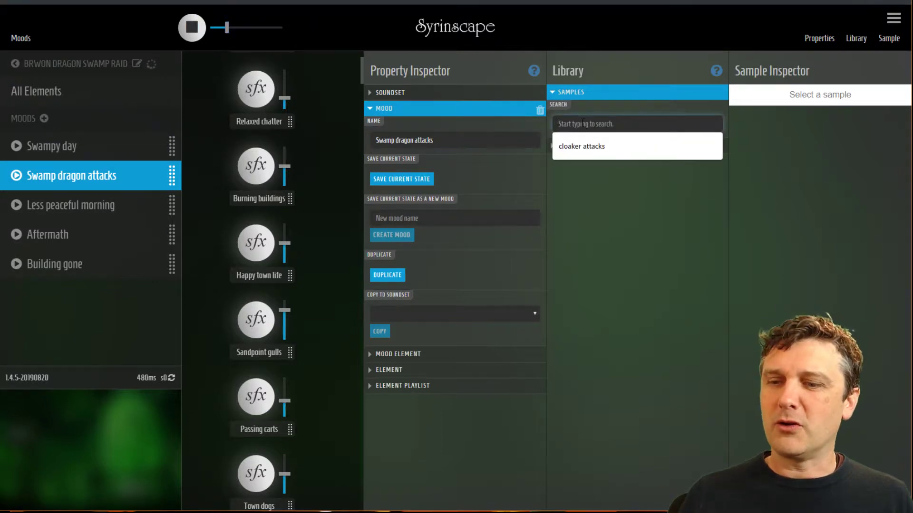
text(fire)
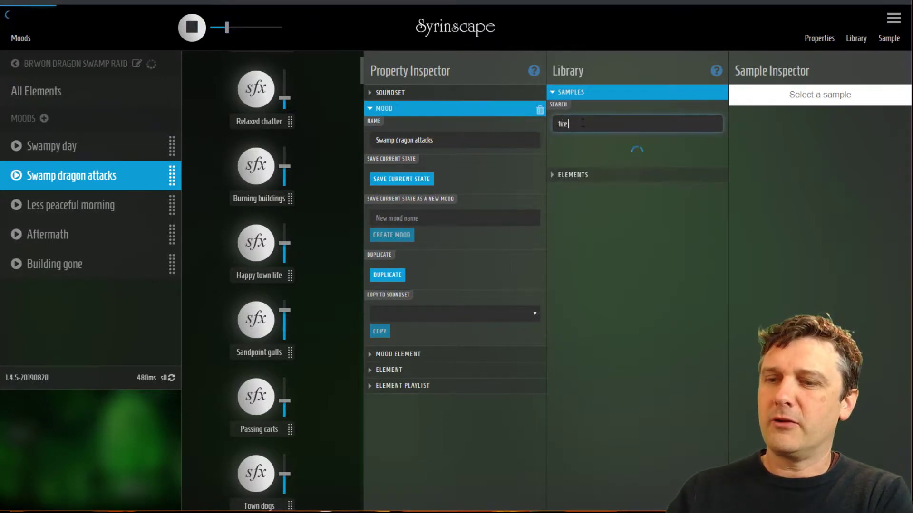
text( drake)
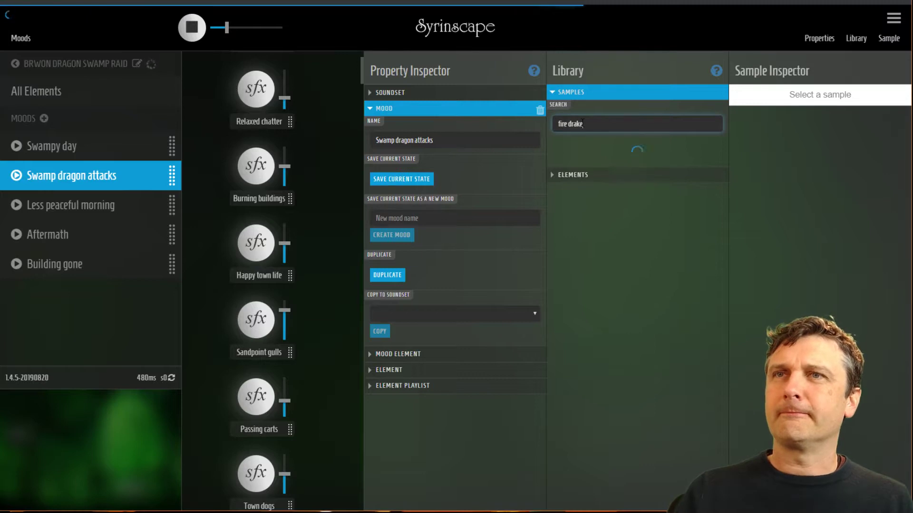
scroll(605, 260, down, 1)
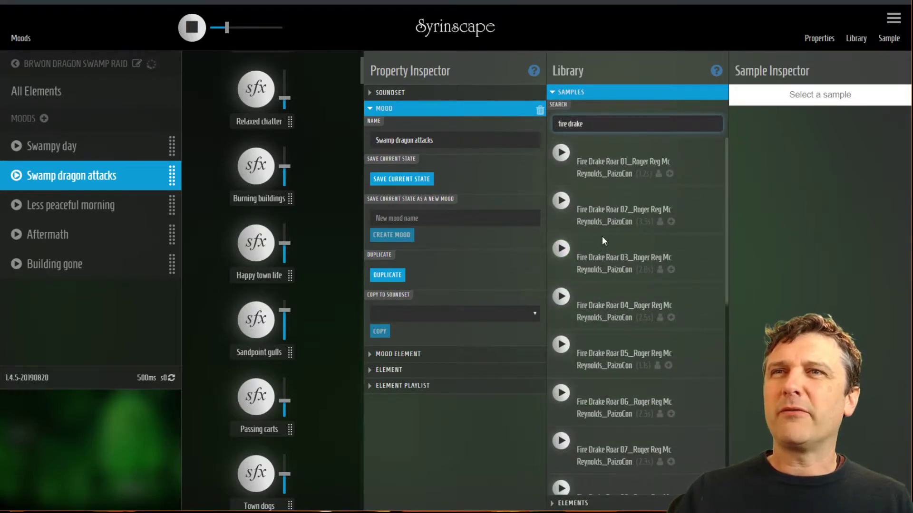
text(3)
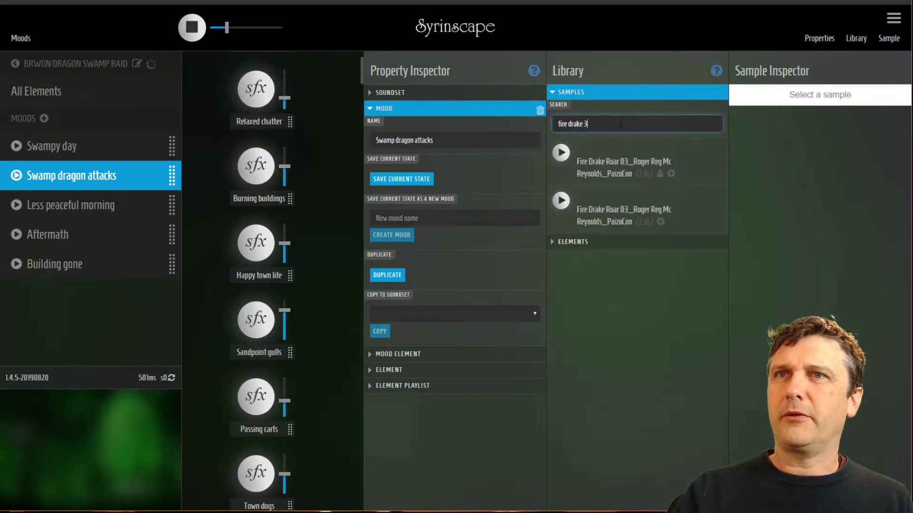
Step: Search the library samples for "drake fire" with the words in reverse order
key(ctrl+a)
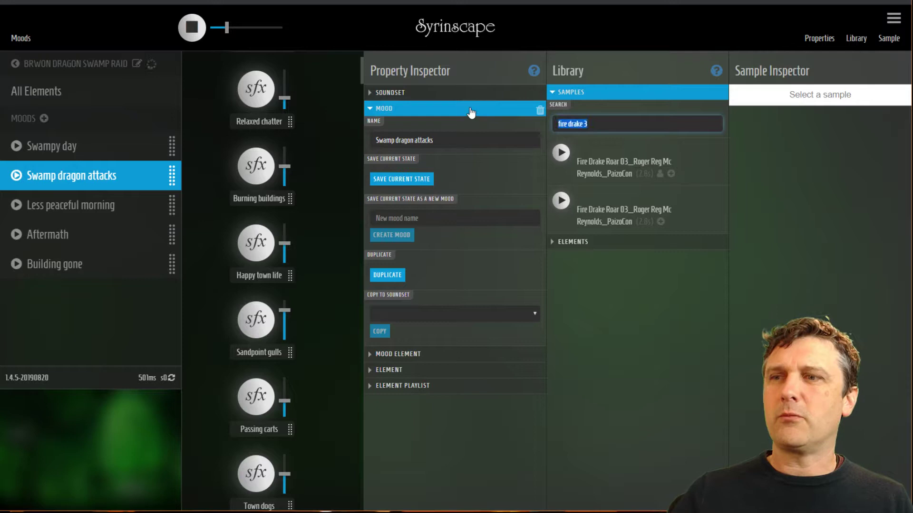
text(drake fire)
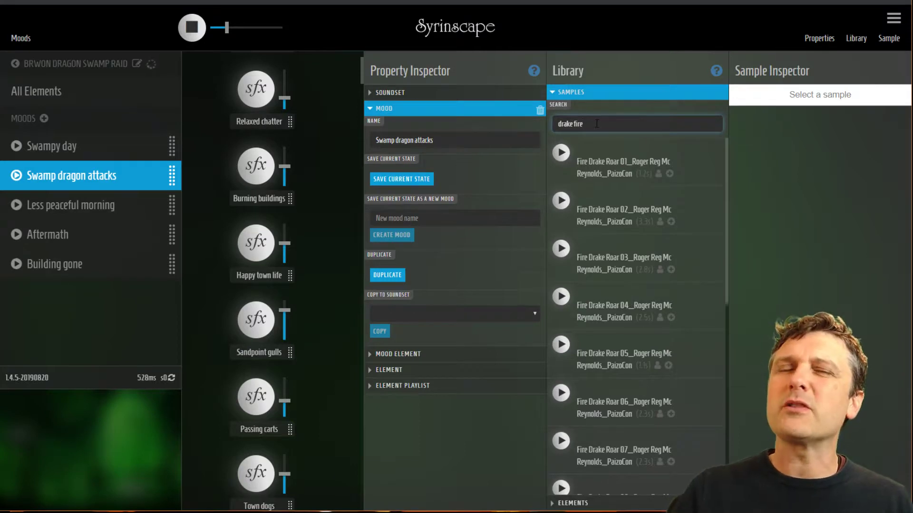
click(561, 248)
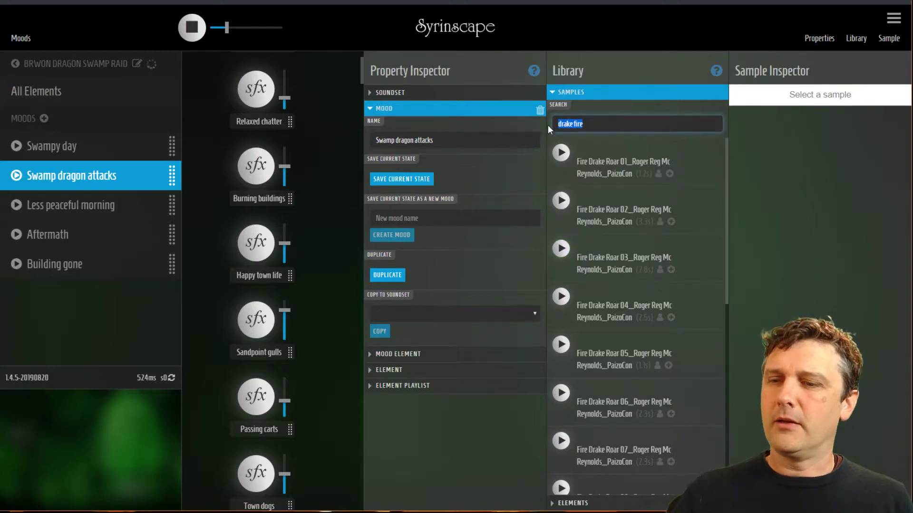
Step: Search the library samples for "roar", "goblin roar" and "goblin growl" in turn
text(roar)
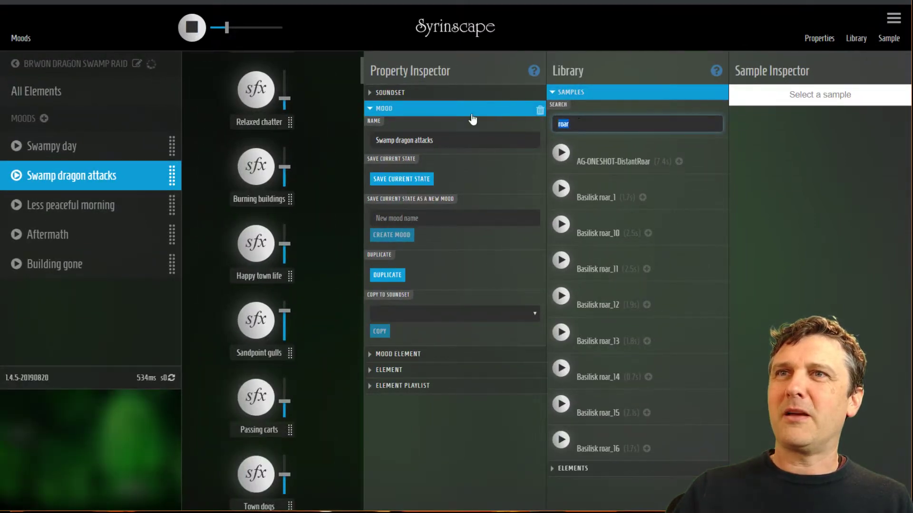
text(lin)
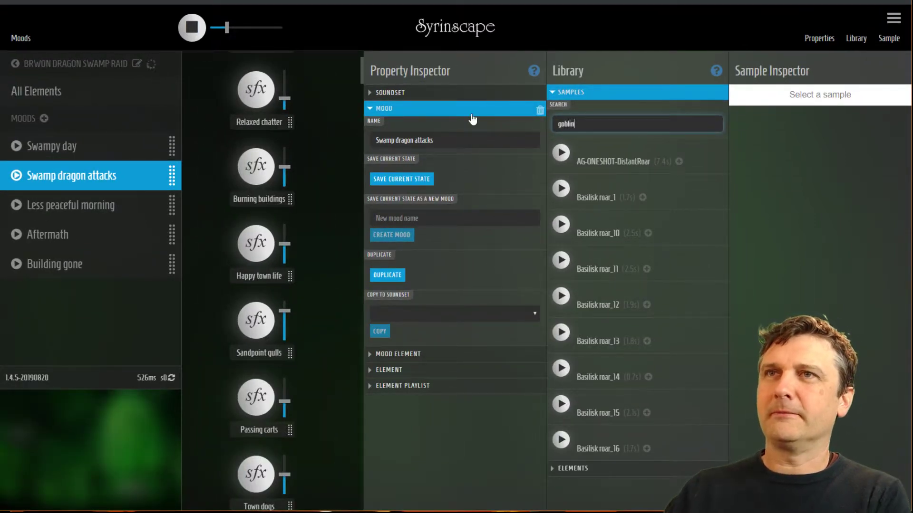
text( roar)
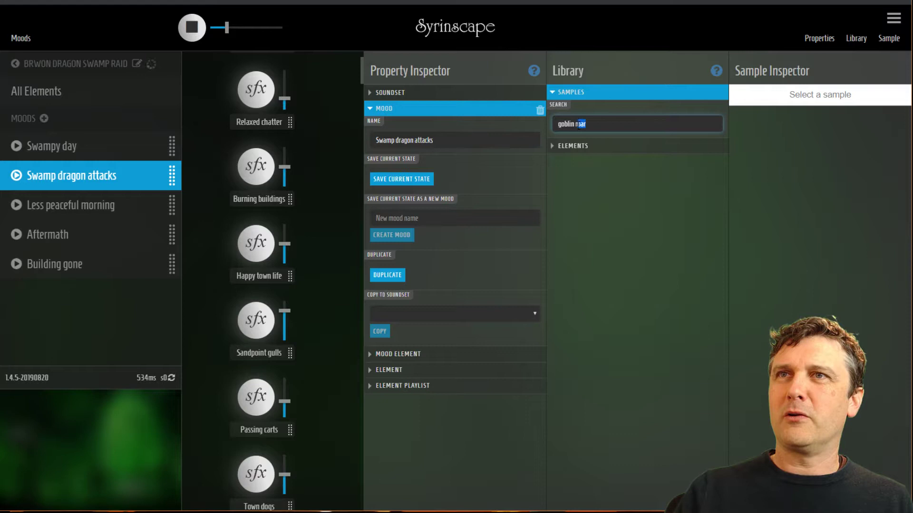
text(growl)
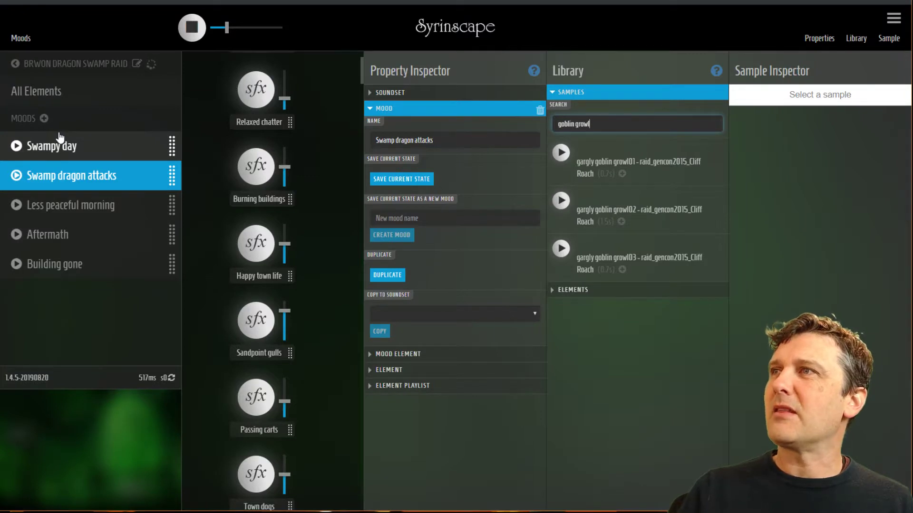
Step: Search the soundsets for "swamp", open the official Swamp soundset and play its Swampy land mood
click(59, 65)
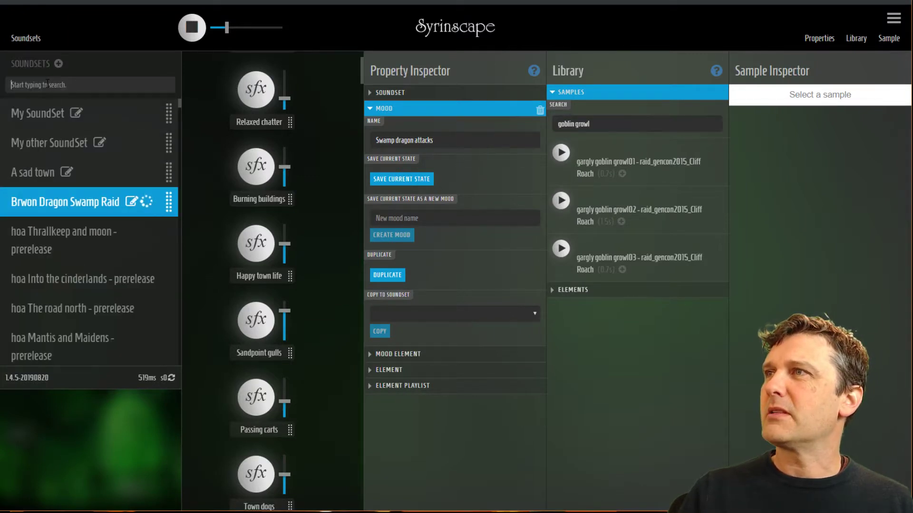
click(47, 84)
text(swamp)
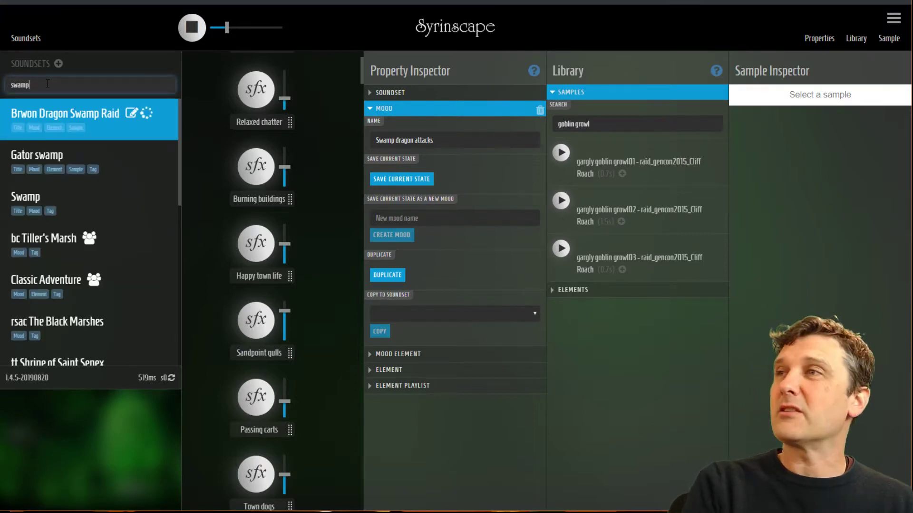
click(33, 204)
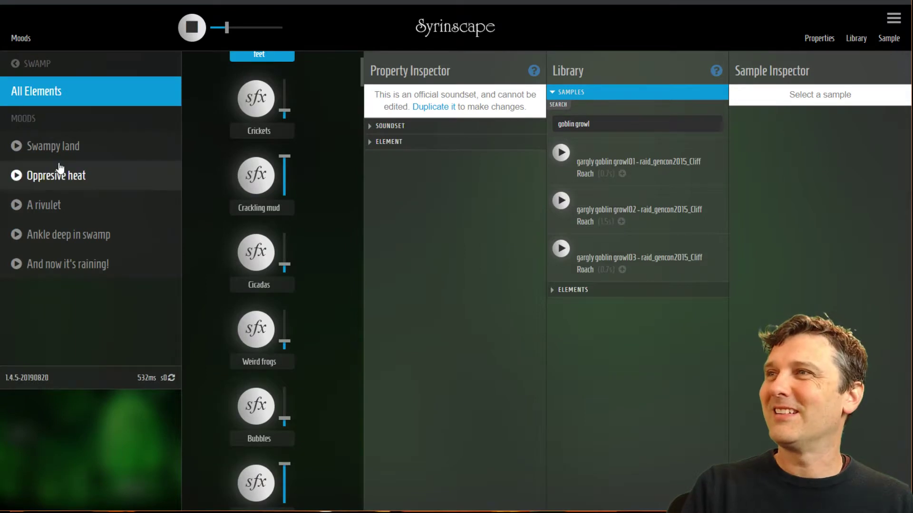
click(16, 147)
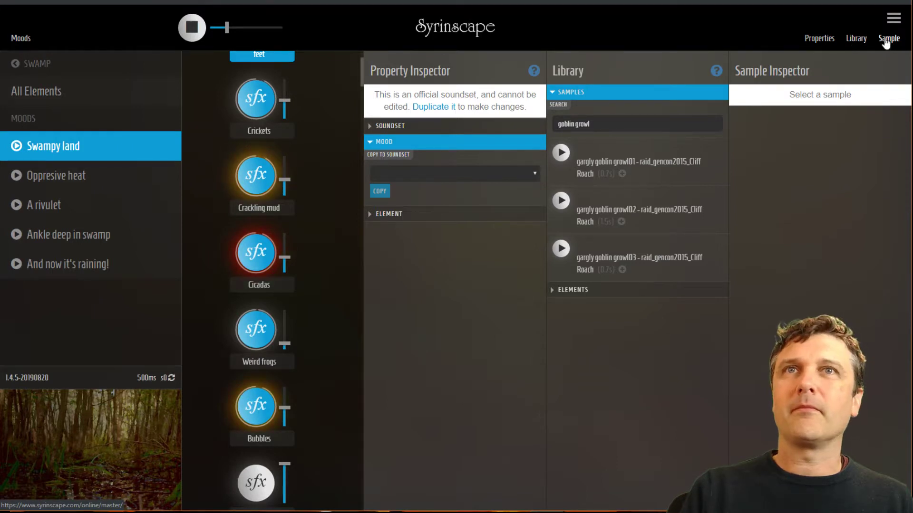
Step: Hide the library and copy the Frogs element from the Swamp soundset into the Brwon Dragon Swamp Raid soundset
click(856, 38)
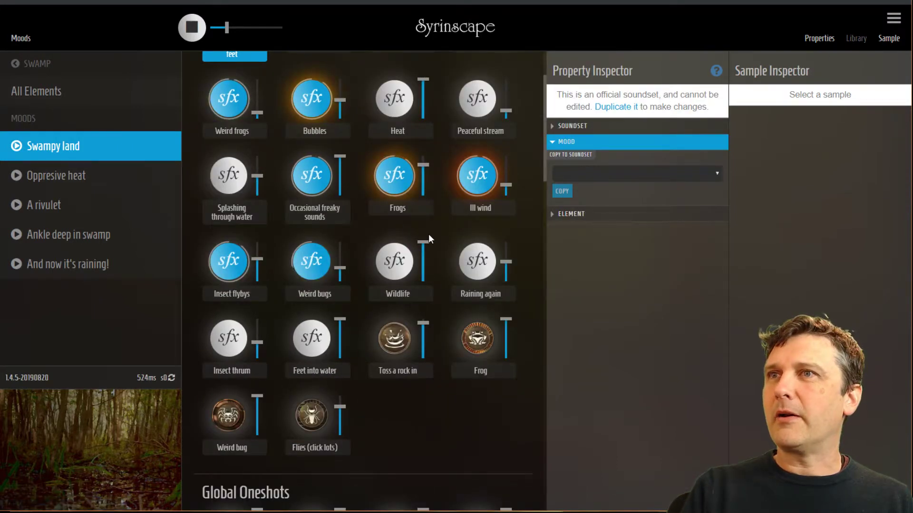
click(407, 209)
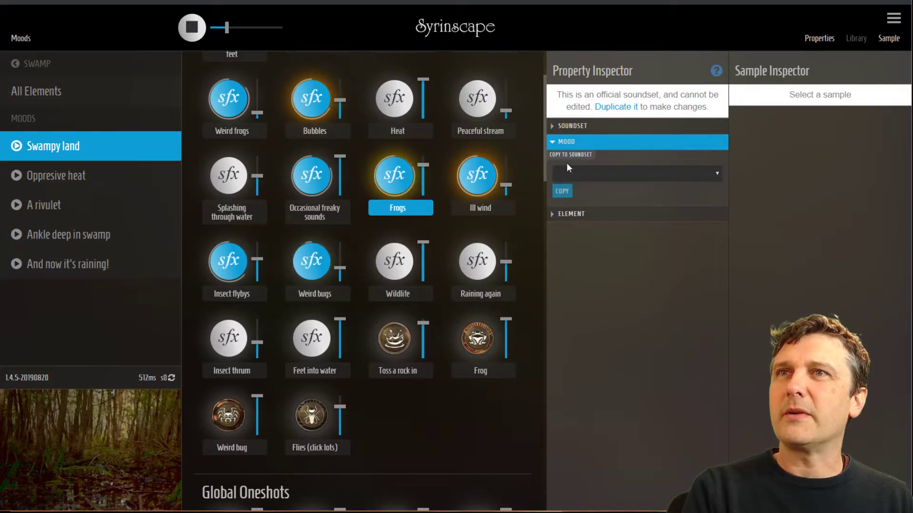
click(561, 214)
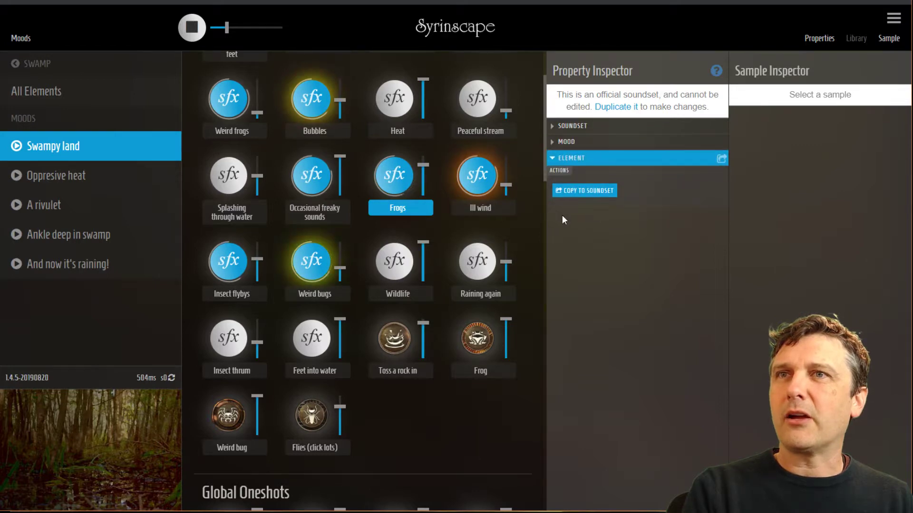
click(605, 195)
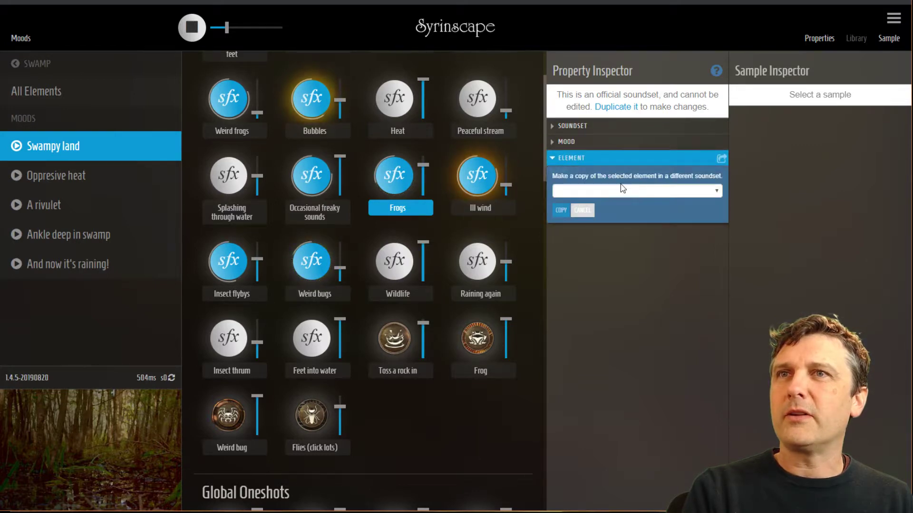
click(623, 190)
click(630, 233)
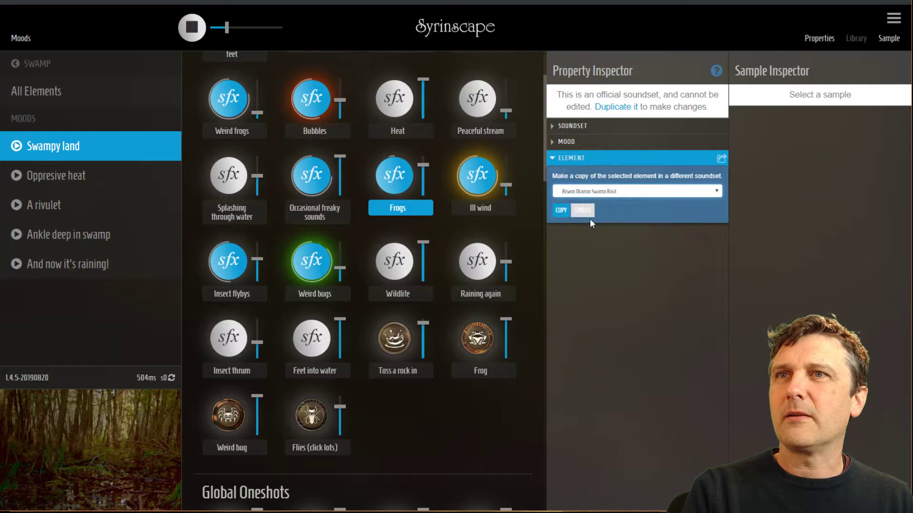
click(561, 210)
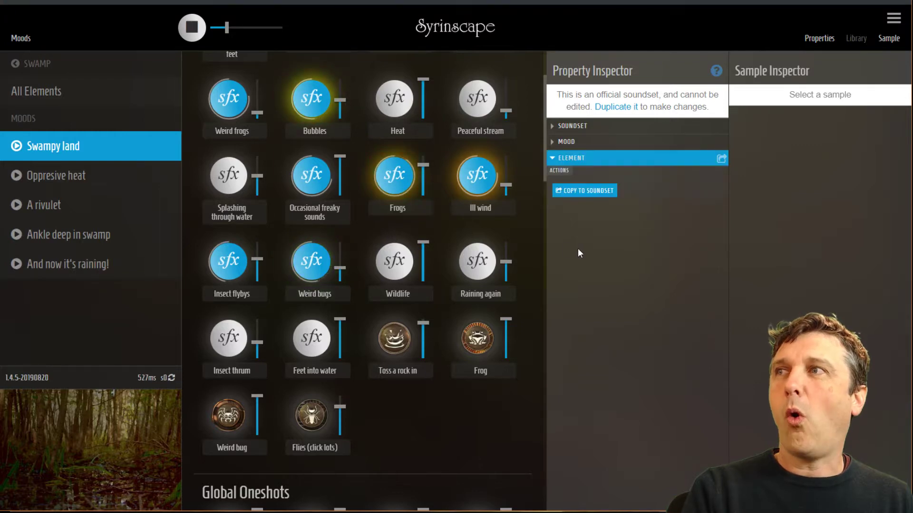
Step: Copy the Swampy land mood into the Brwon Dragon Swamp Raid soundset and play the copied mood in that soundset
click(555, 142)
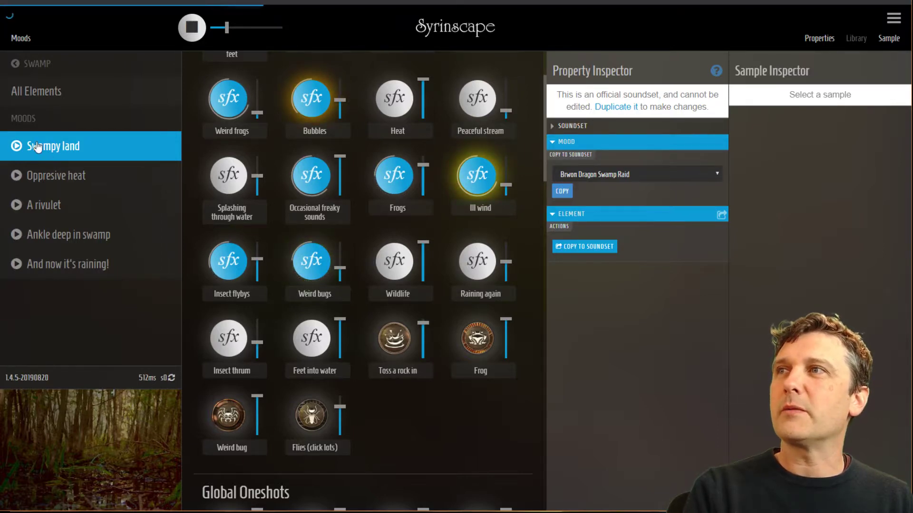
click(71, 67)
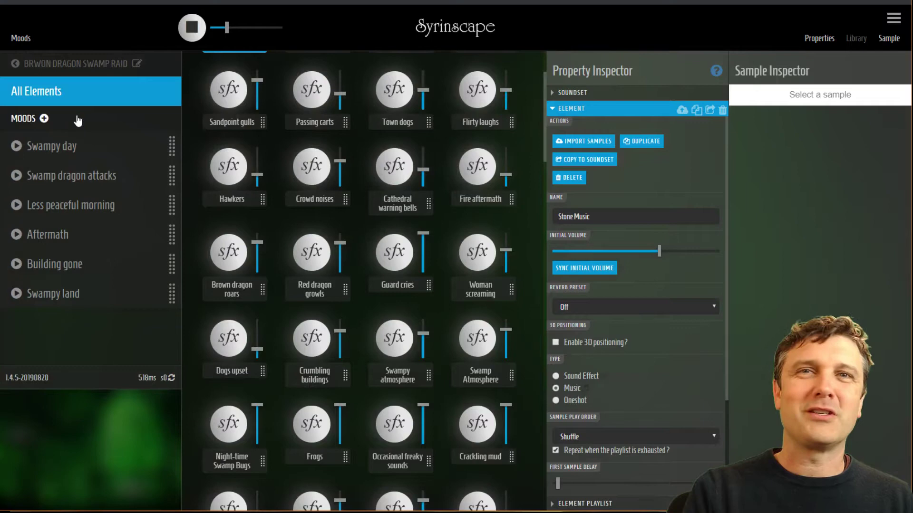
click(19, 296)
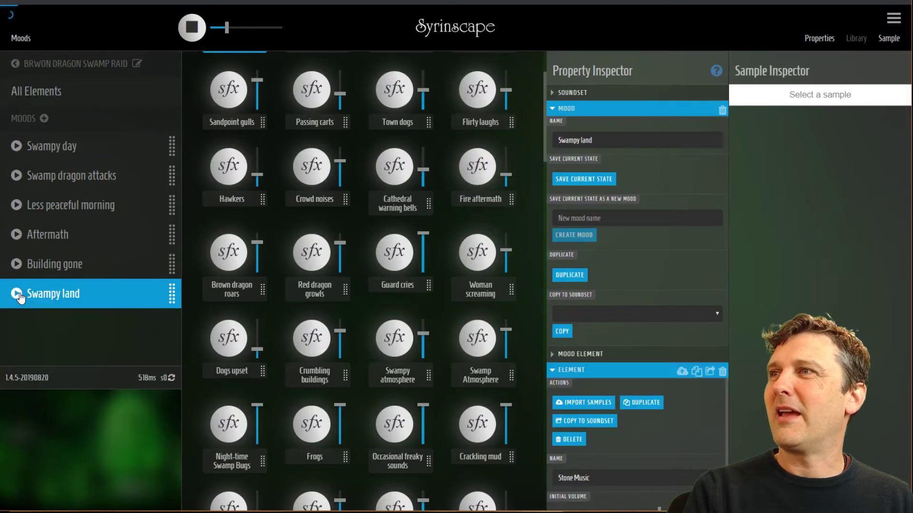
scroll(341, 287, down, 4)
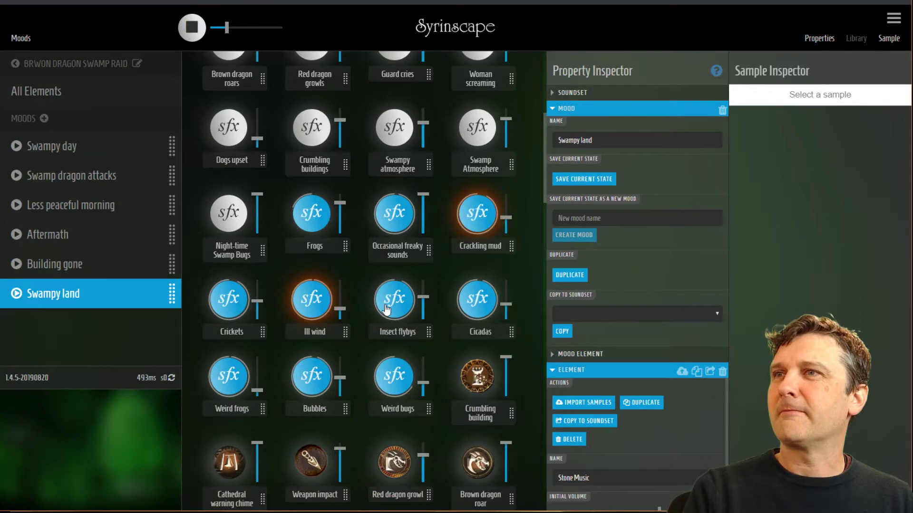
scroll(347, 266, up, 3)
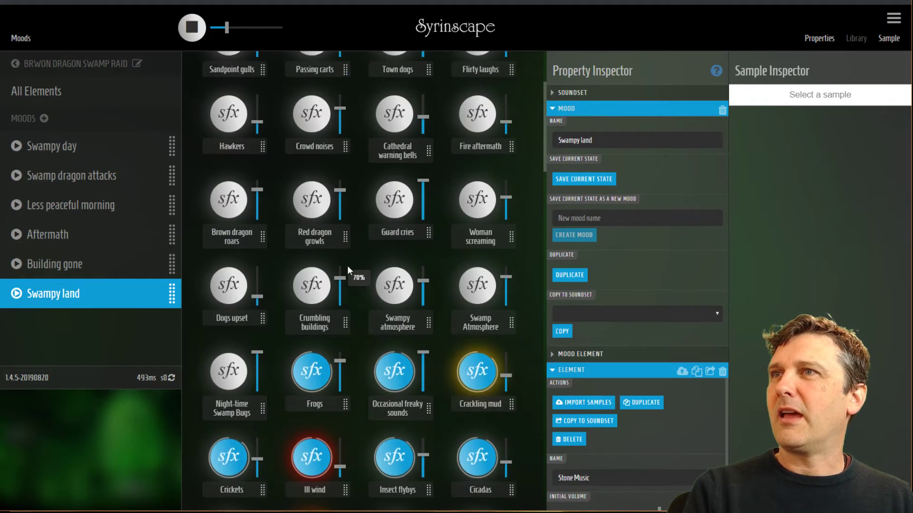
scroll(347, 265, up, 3)
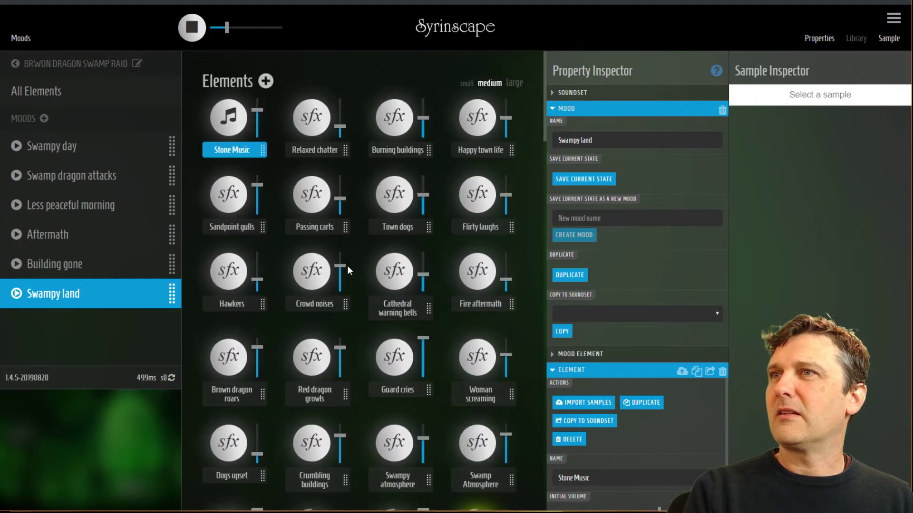
Step: Start the Swampy atmosphere and Swamp Atmosphere elements and lower both volumes, setting Swamp Atmosphere to 54%
scroll(347, 265, down, 3)
click(402, 289)
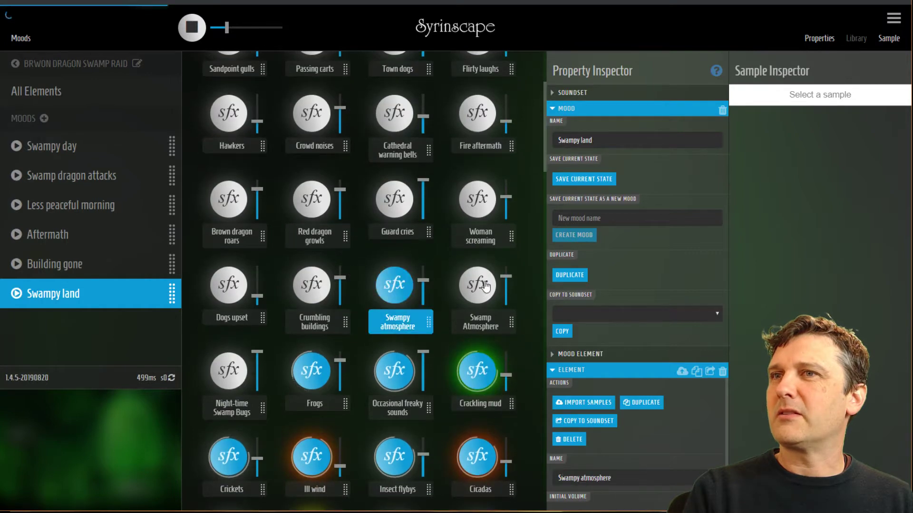
click(478, 285)
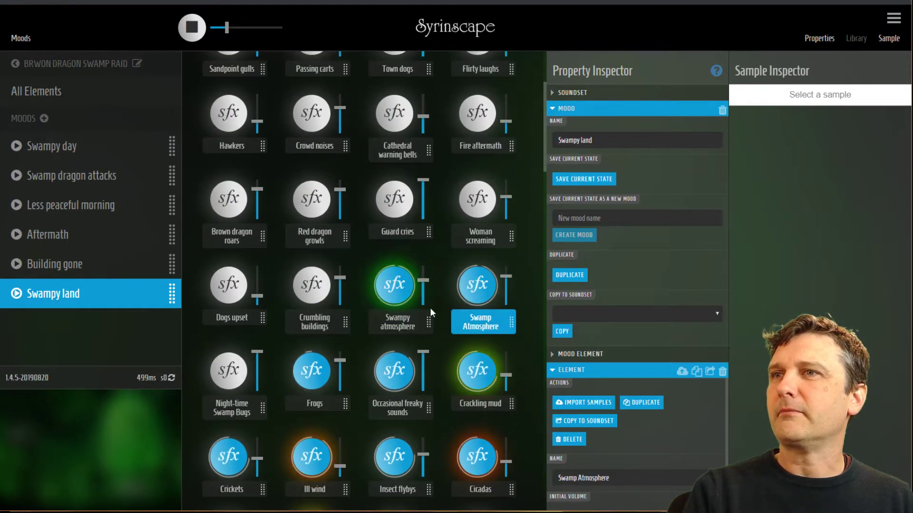
click(423, 288)
click(506, 284)
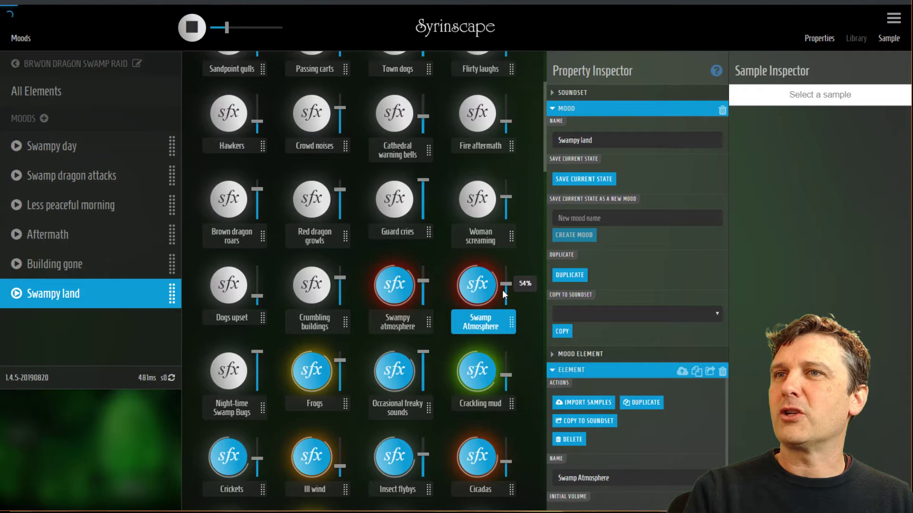
Step: Raise the master volume to 72% and look over the elements playing in the mood
click(262, 28)
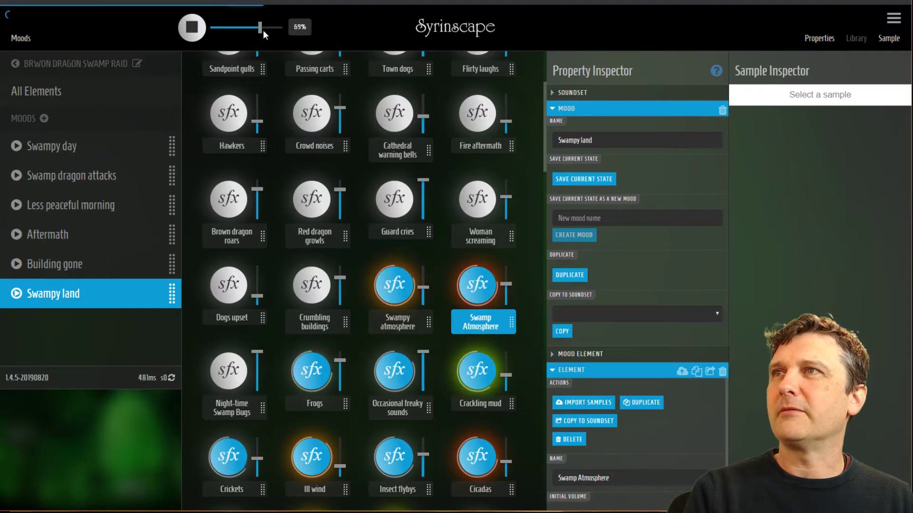
drag(262, 30, 259, 27)
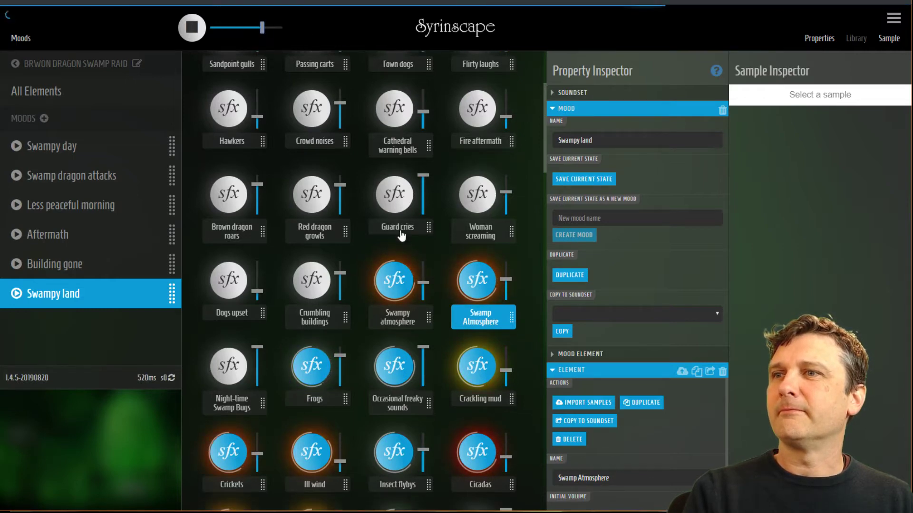
scroll(398, 232, down, 3)
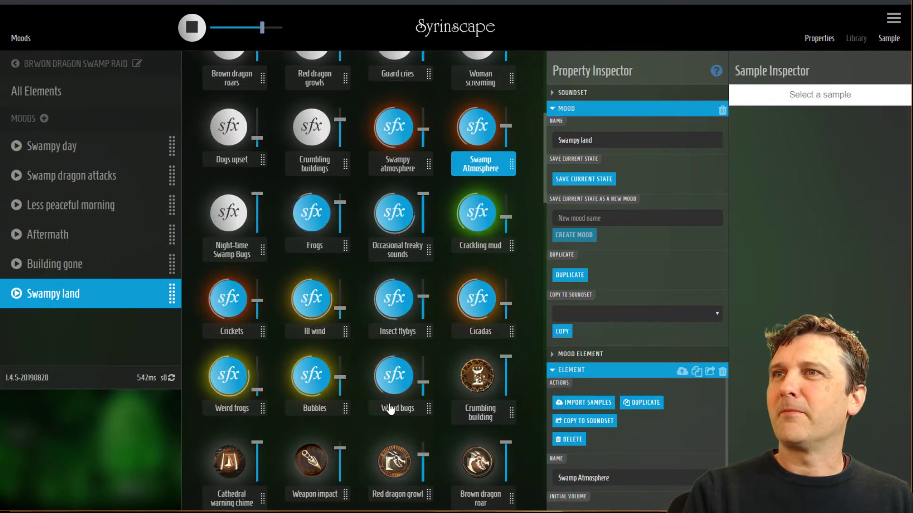
scroll(324, 315, up, 3)
scroll(359, 220, up, 1)
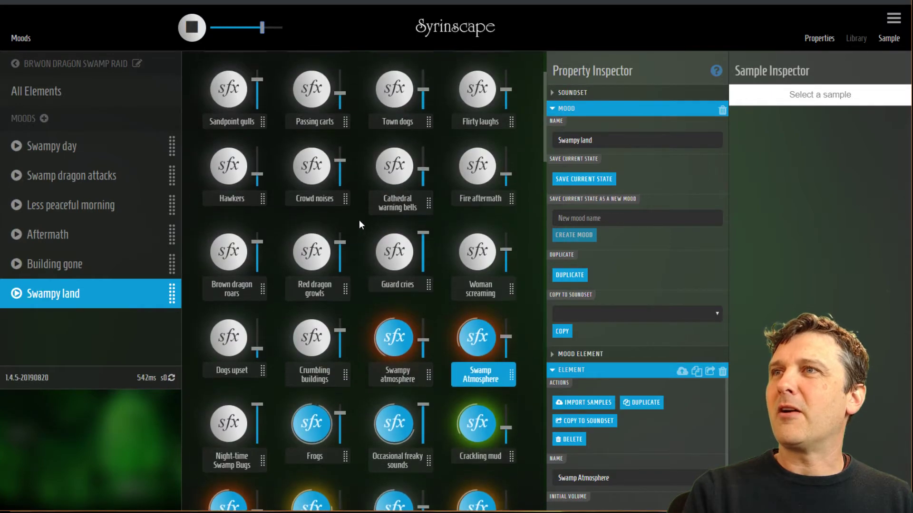
Step: Start the Brown dragon roars and Red dragon growls elements and raise both volumes to the maximum
click(238, 259)
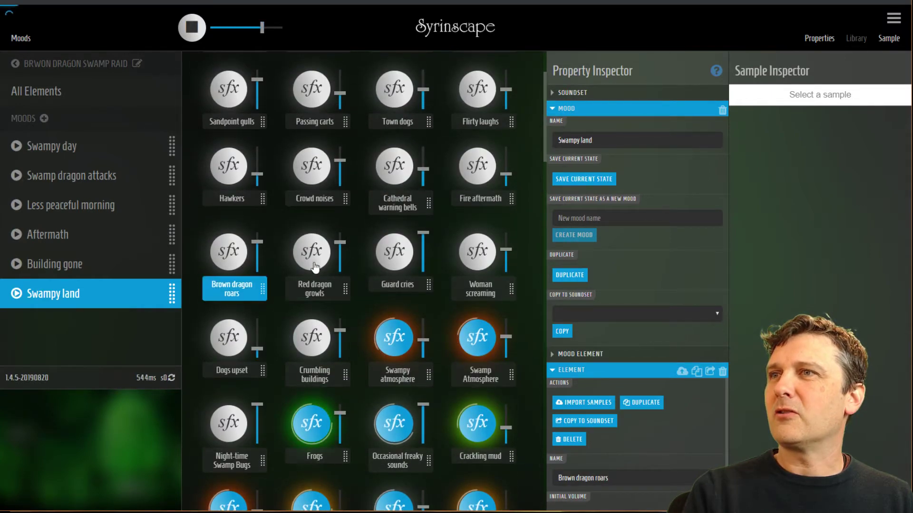
drag(257, 243, 257, 232)
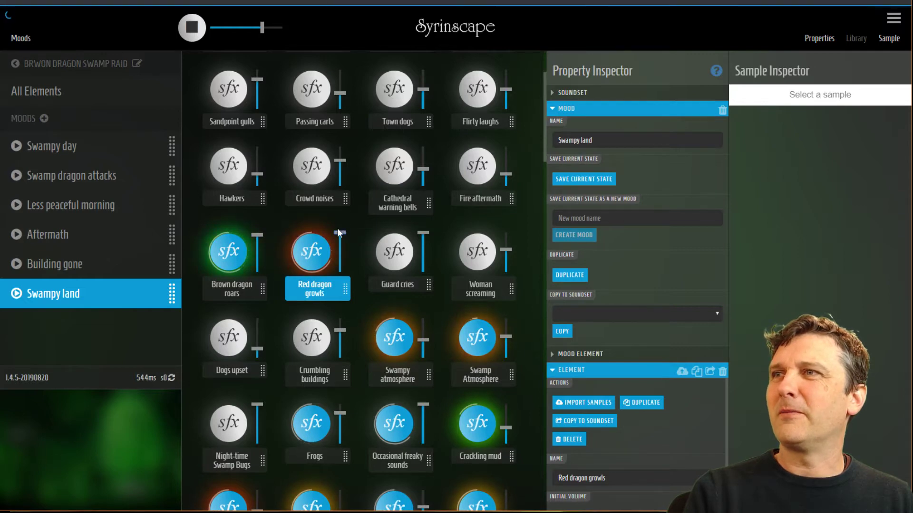
click(338, 230)
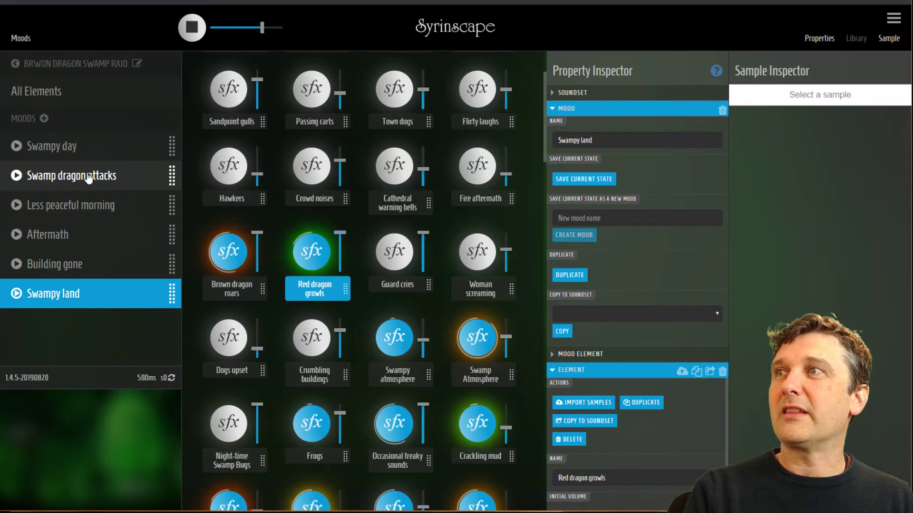
Step: Save the current sound state into the Swamp dragon attacks mood and lower the master volume to 27%
click(172, 175)
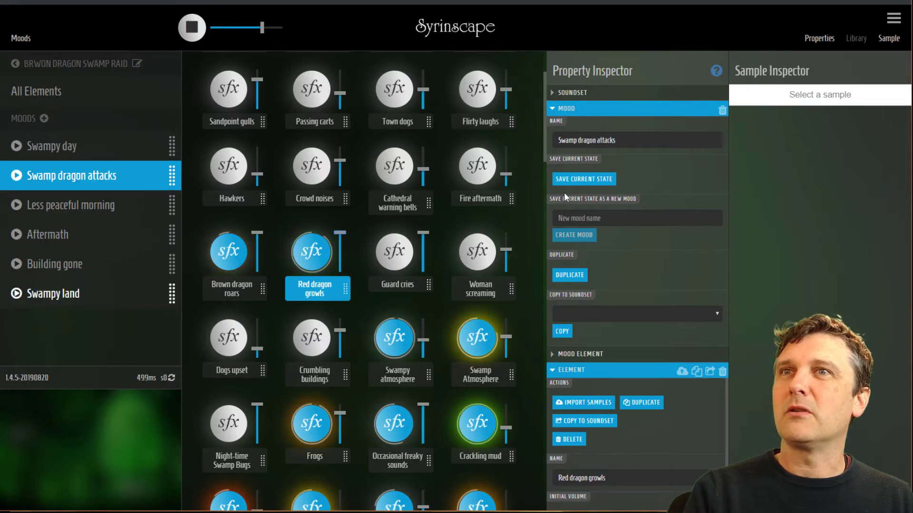
click(577, 180)
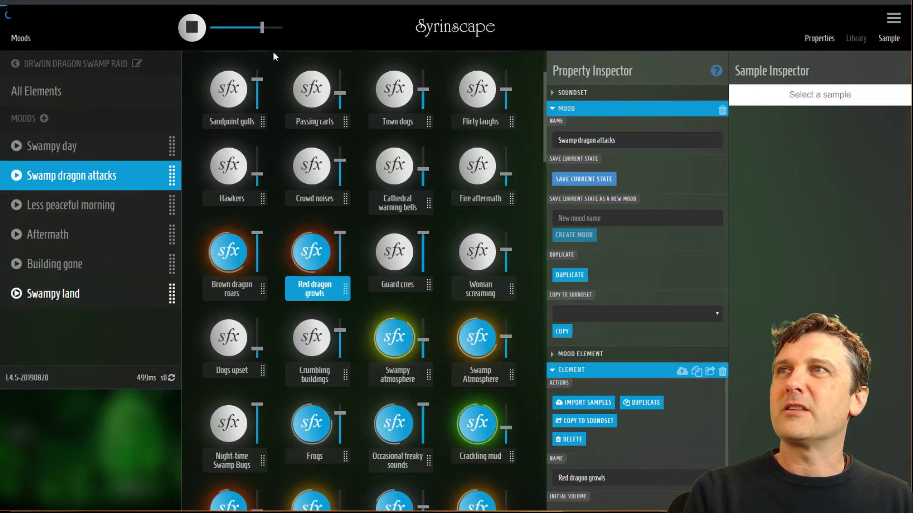
mouse_move(241, 30)
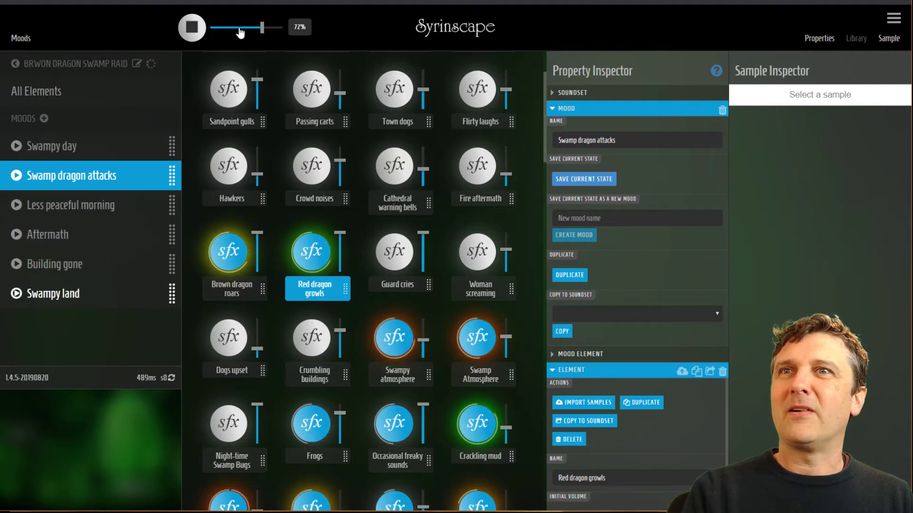
click(239, 28)
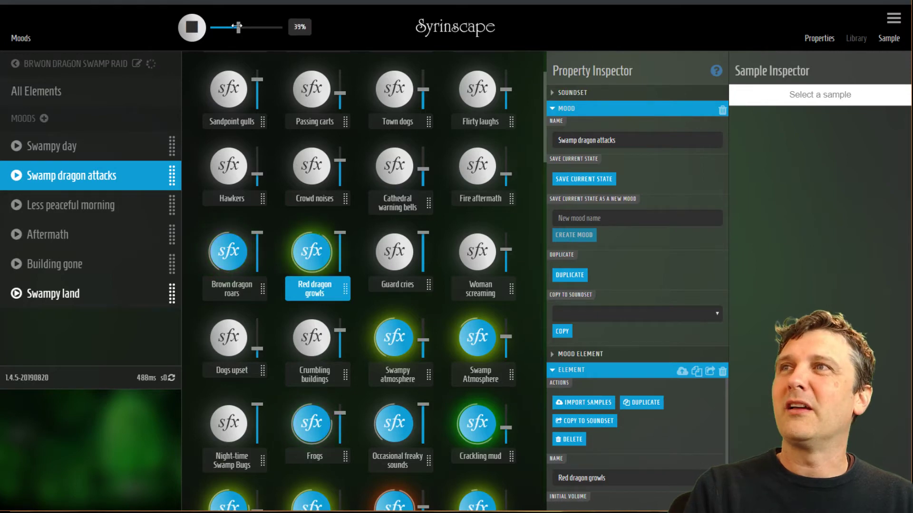
drag(238, 27, 230, 29)
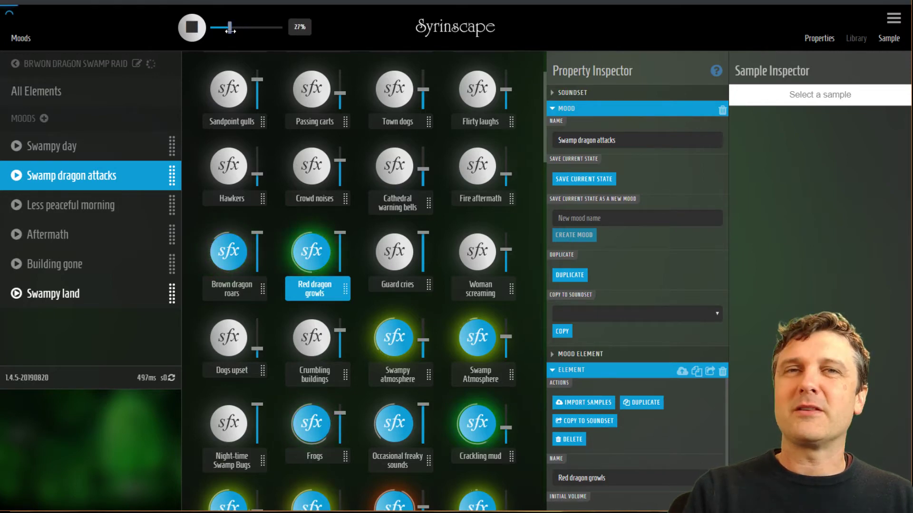